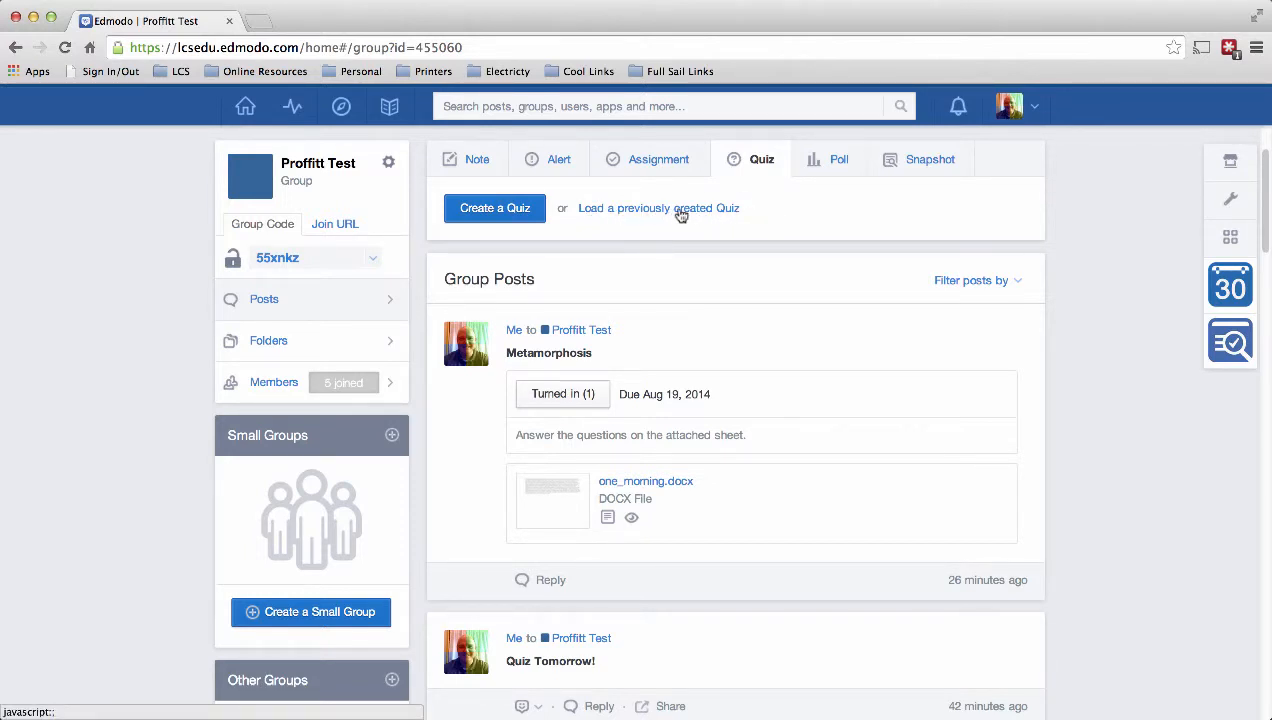
Step: Create a new quiz and title it with the teacher's surname followed by "Sample Quiz"
{"action": "left_click", "coordinate": [507, 213]}
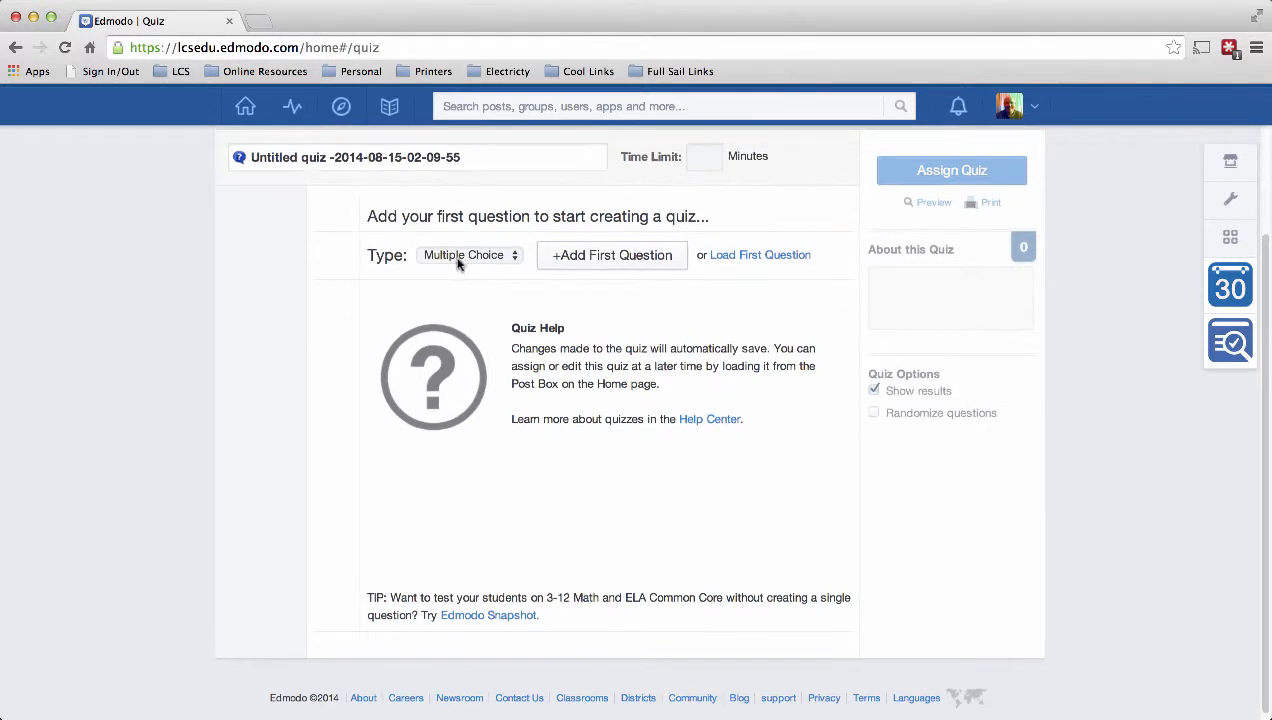
{"action": "left_click", "coordinate": [489, 160]}
{"action": "left_click_drag", "start_coordinate": [489, 160], "coordinate": [236, 160]}
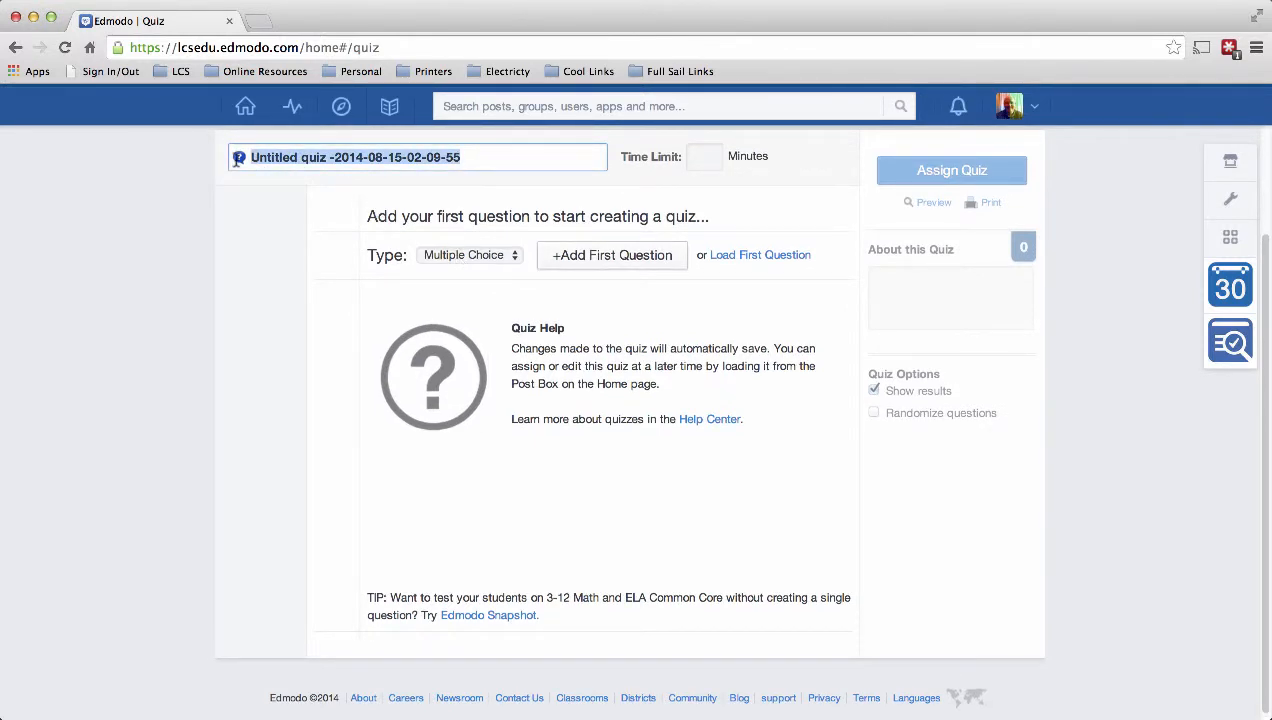
{"action": "type", "text": "Proffi"}
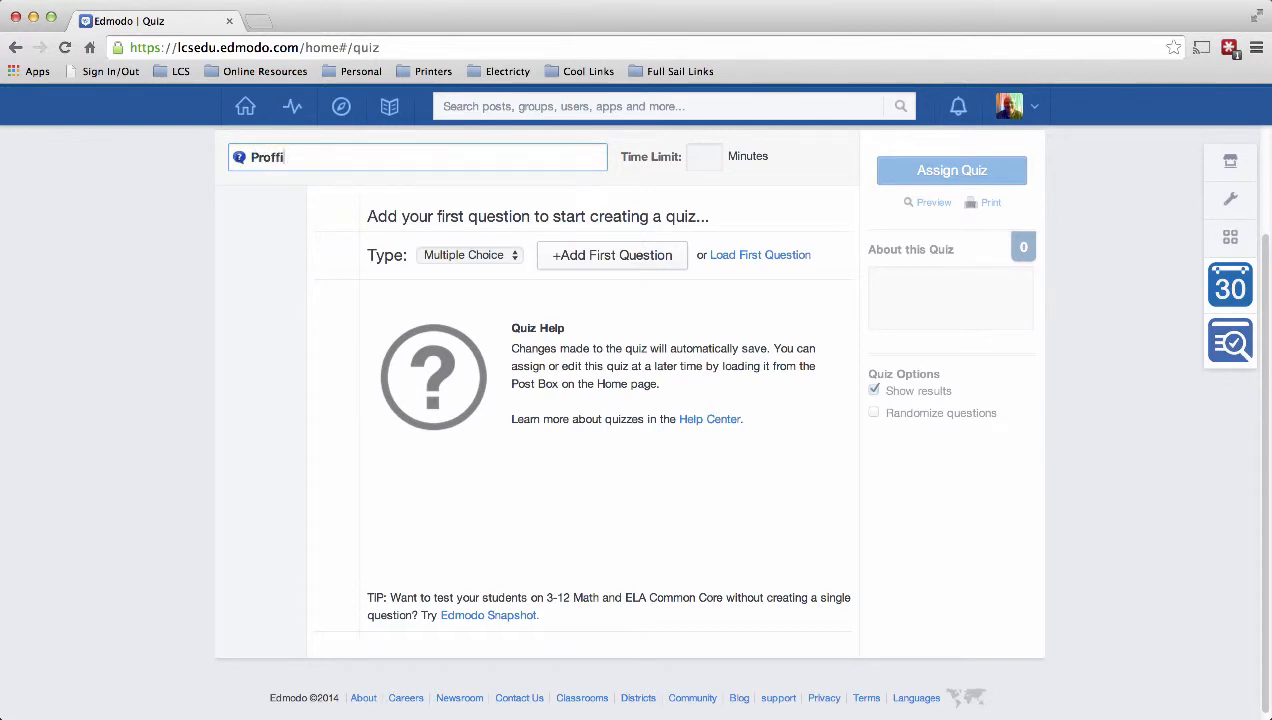
{"action": "type", "text": "tt Sample Quiz"}
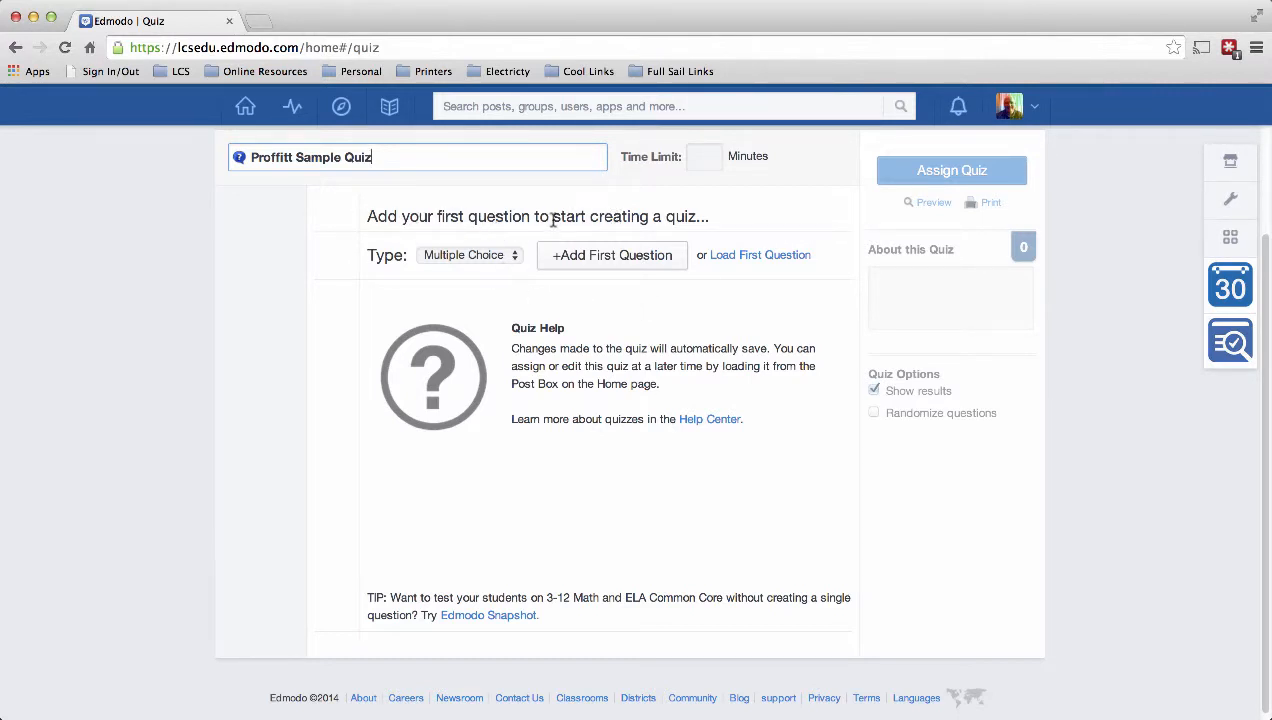
Step: Add a first question of type Multiple Choice with the prompt "What is your favorite color?"
{"action": "left_click", "coordinate": [463, 259]}
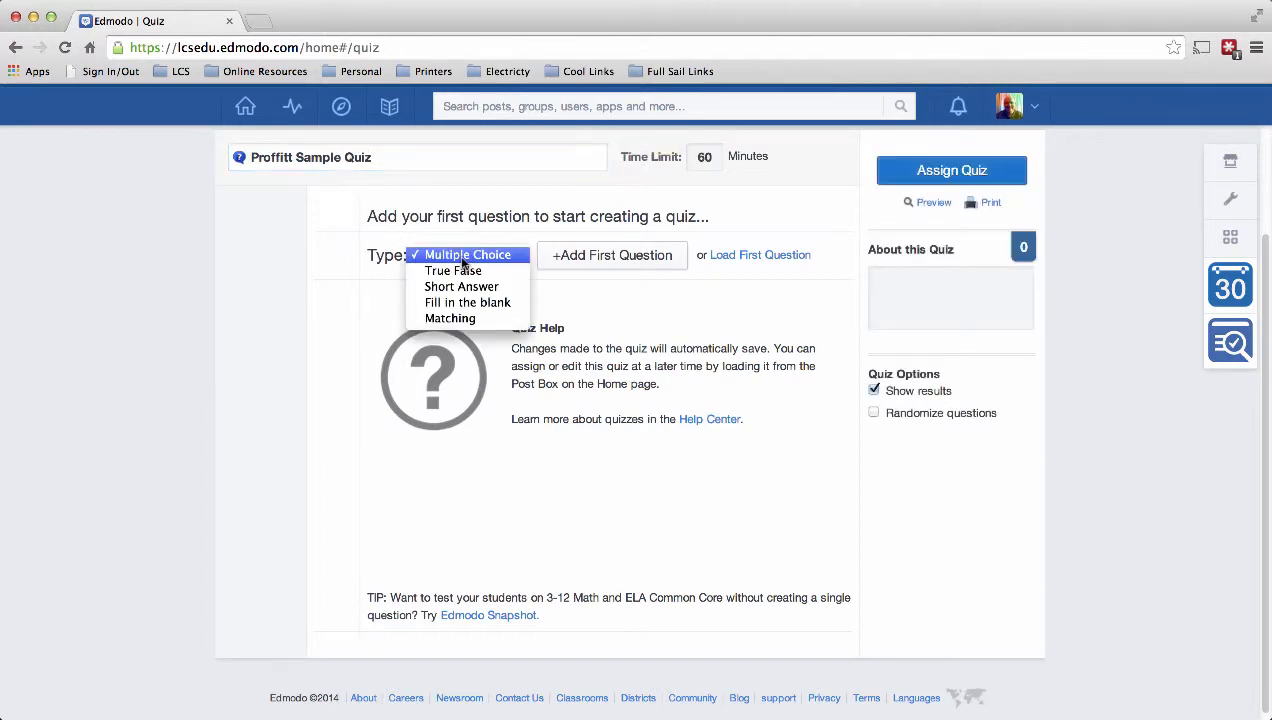
{"action": "left_click", "coordinate": [463, 257]}
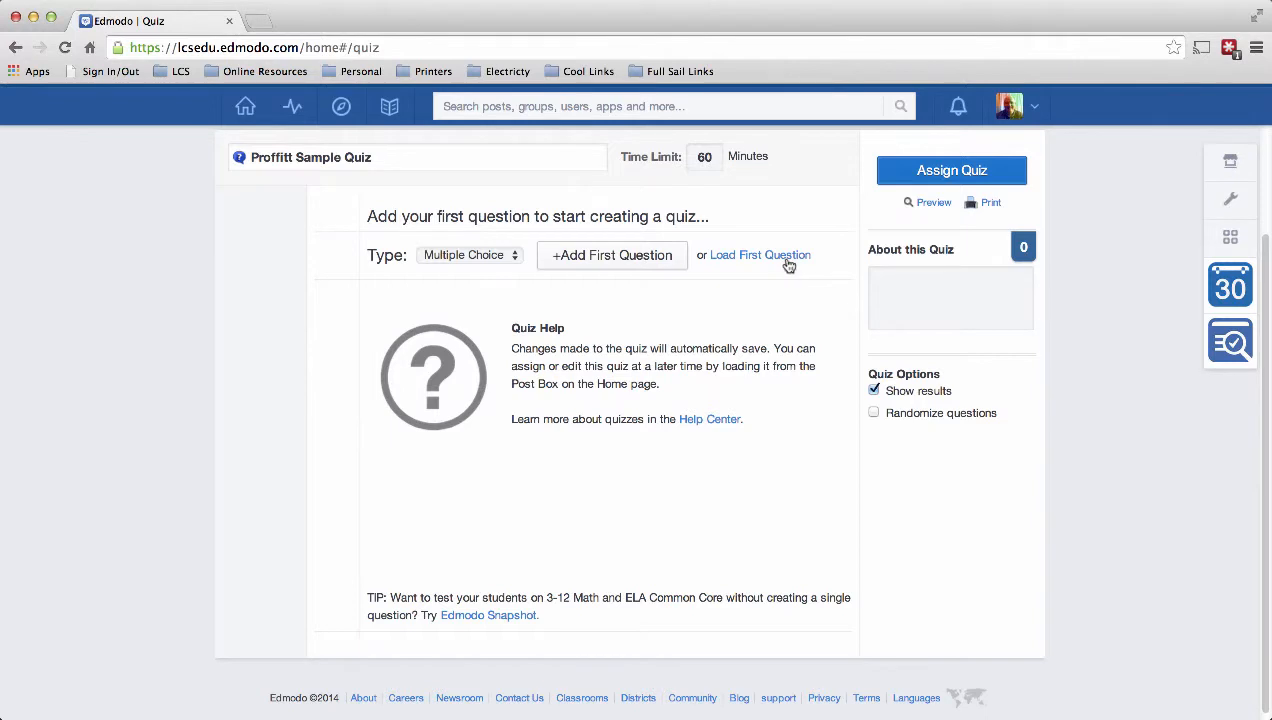
{"action": "left_click", "coordinate": [592, 260]}
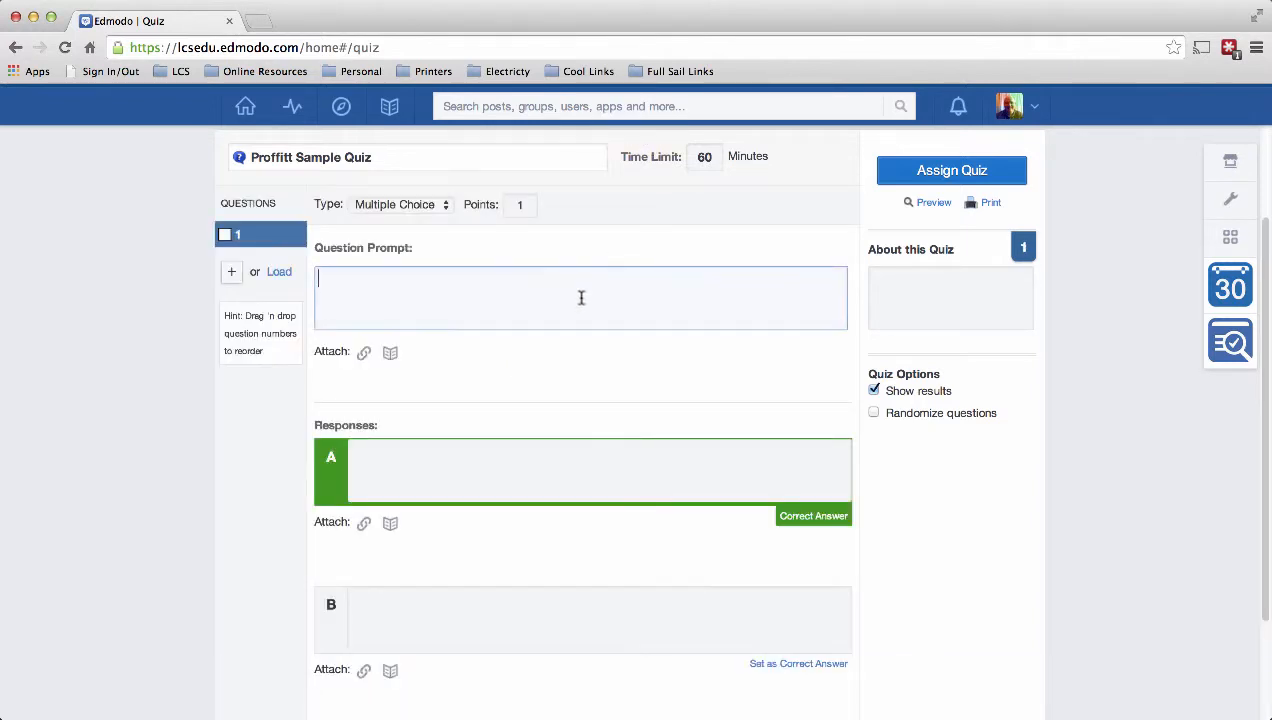
{"action": "type", "text": "What is your favorite color?"}
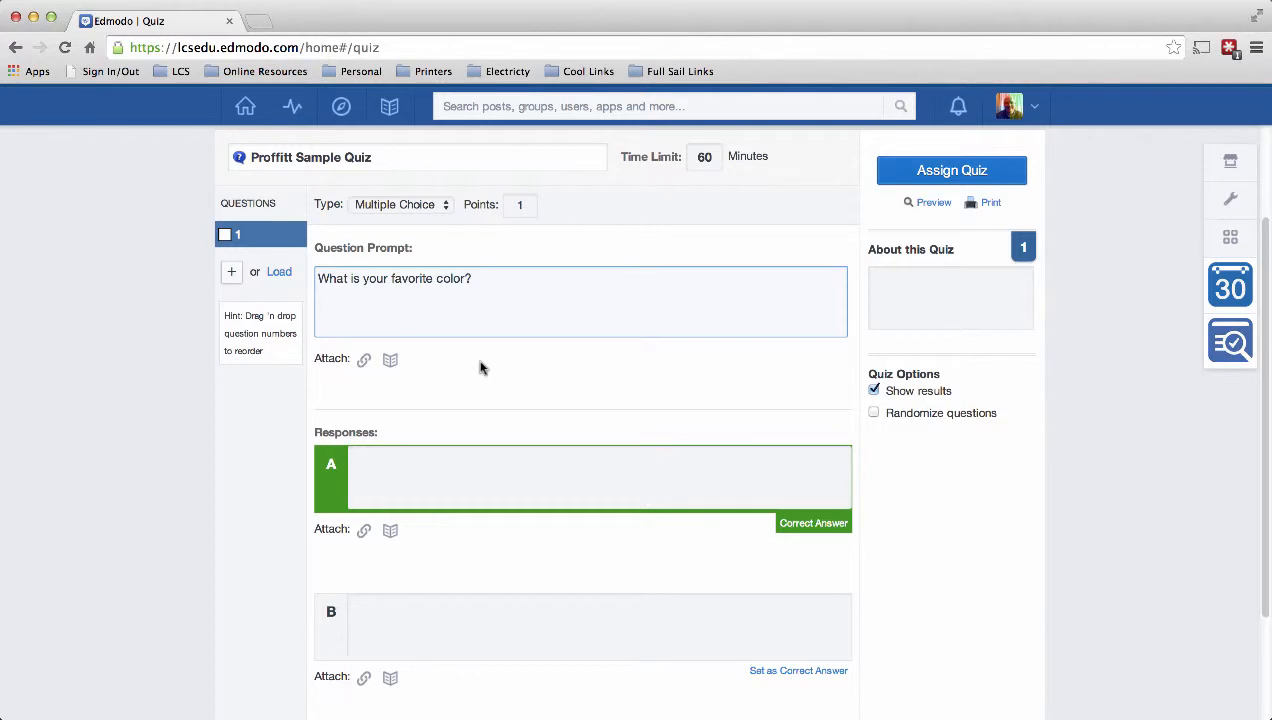
Step: Fill in response A as "Yellow" and response B as "Blue" for the favorite color question
{"action": "scroll", "coordinate": [480, 366], "scroll_direction": "down", "scroll_amount": 3}
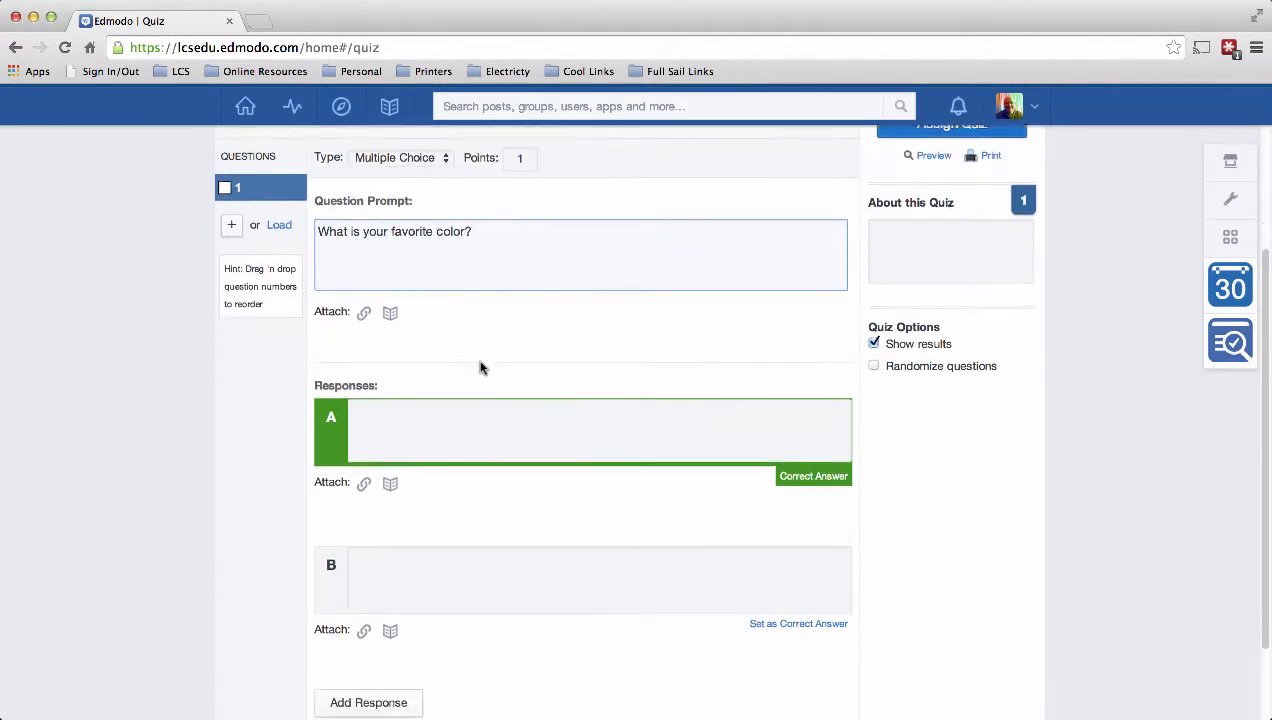
{"action": "left_click", "coordinate": [433, 368]}
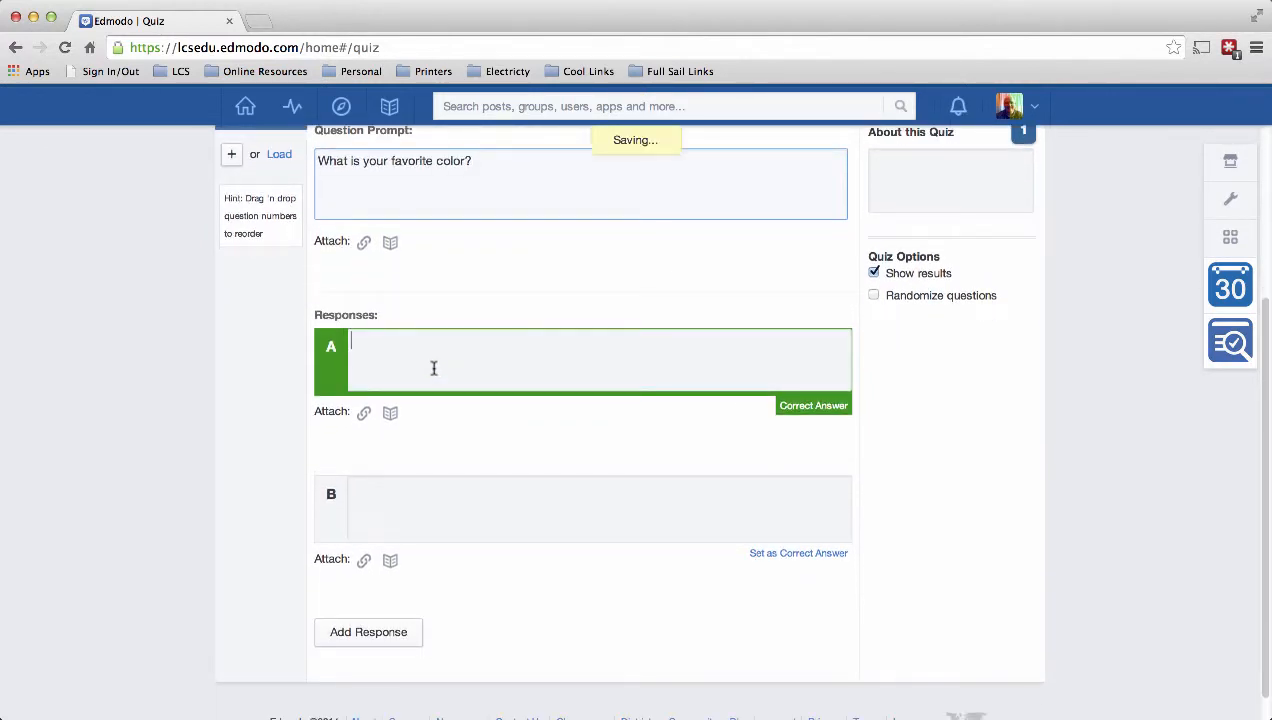
{"action": "type", "text": "Yellow"}
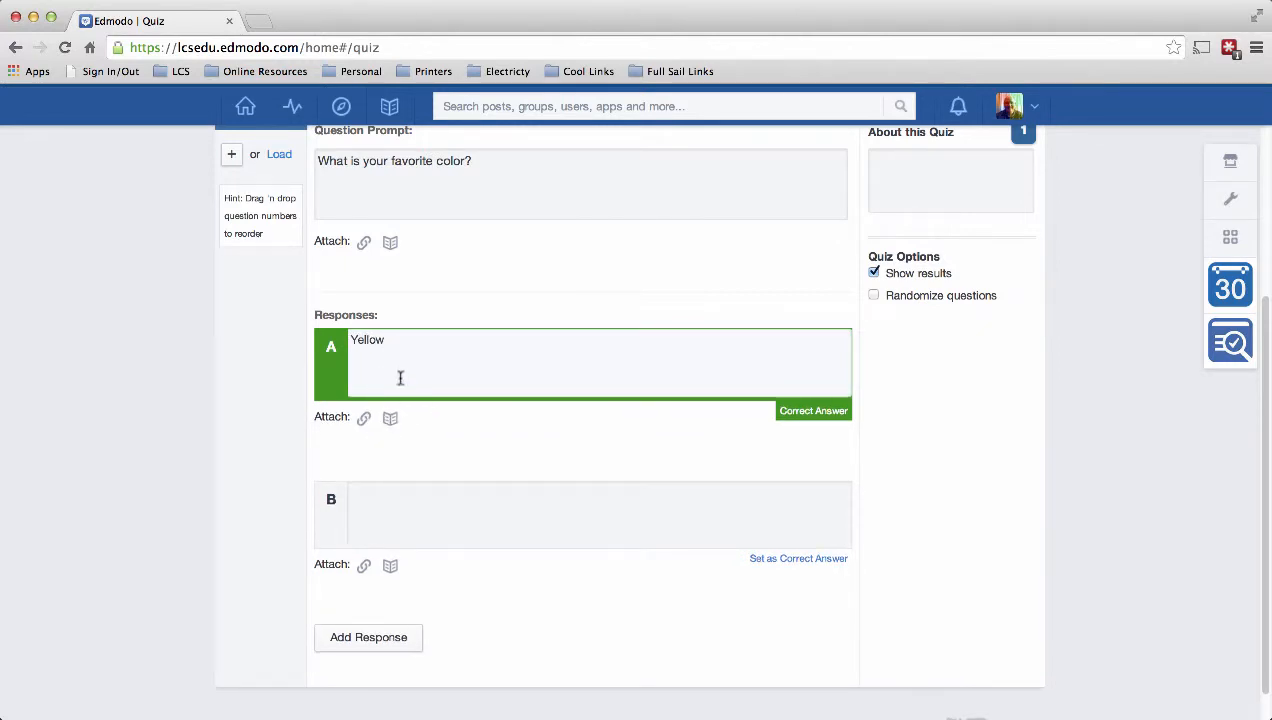
{"action": "left_click", "coordinate": [410, 510]}
{"action": "type", "text": "Blue"}
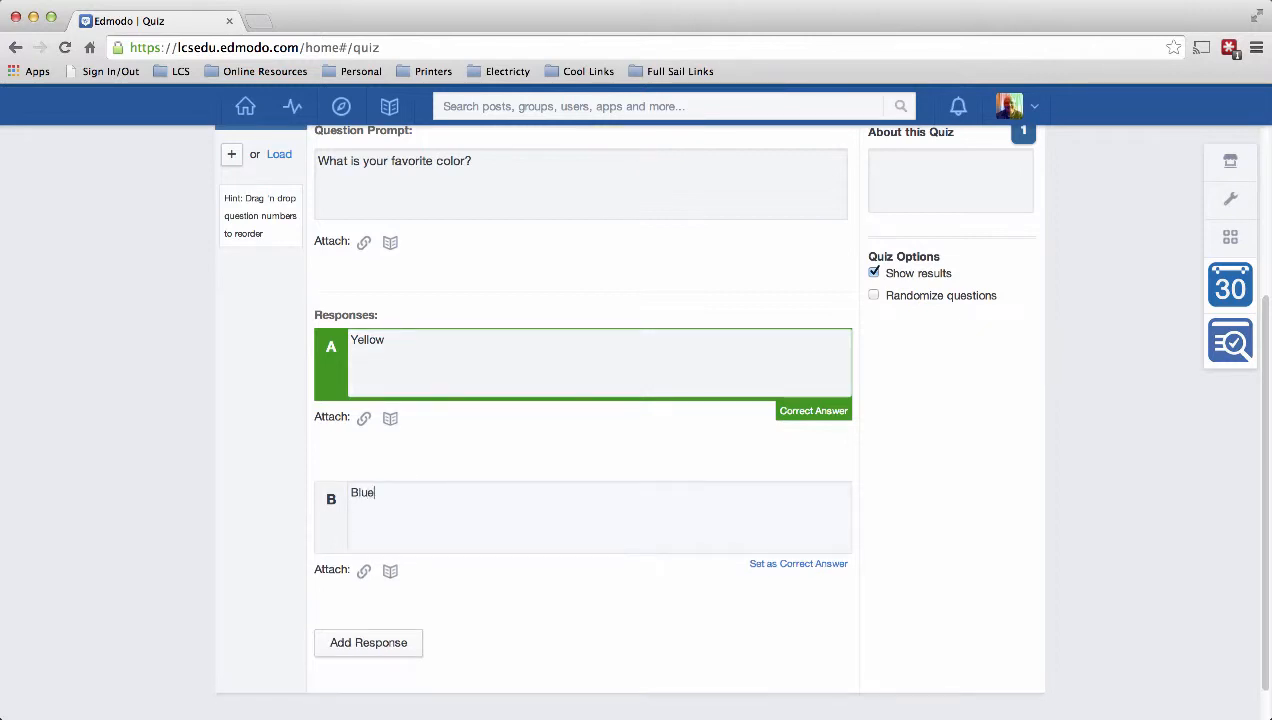
Step: Add a third response, C, to the favorite color question with the text "Red"
{"action": "scroll", "coordinate": [418, 503], "scroll_direction": "down", "scroll_amount": 1}
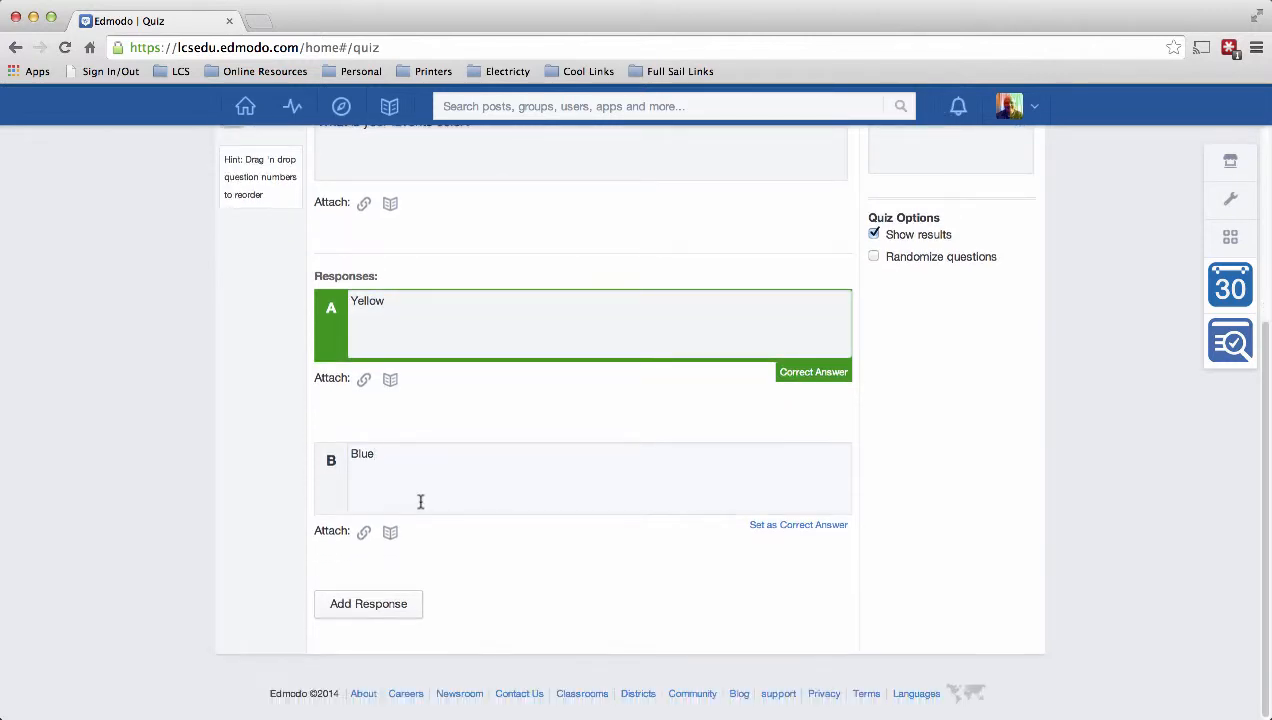
{"action": "left_click", "coordinate": [386, 604]}
{"action": "scroll", "coordinate": [447, 535], "scroll_direction": "down", "scroll_amount": 2}
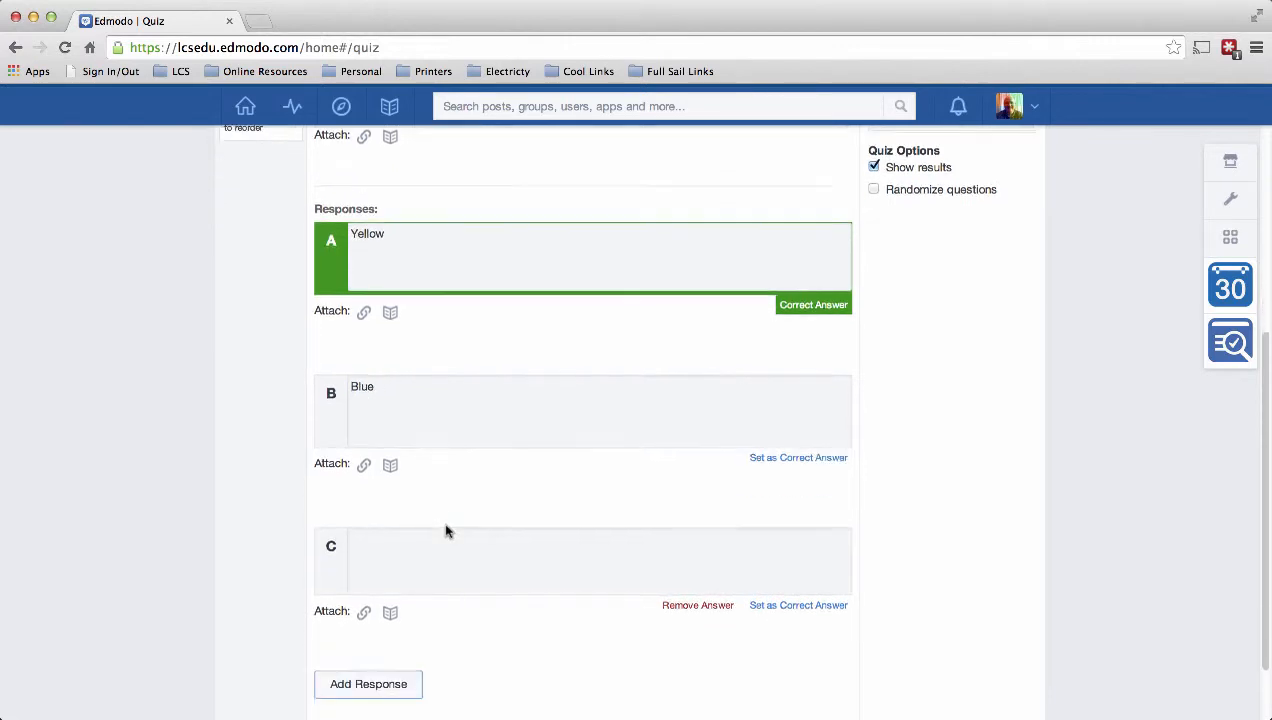
{"action": "scroll", "coordinate": [447, 531], "scroll_direction": "down", "scroll_amount": 2}
{"action": "left_click", "coordinate": [409, 468]}
{"action": "type", "text": "Red"}
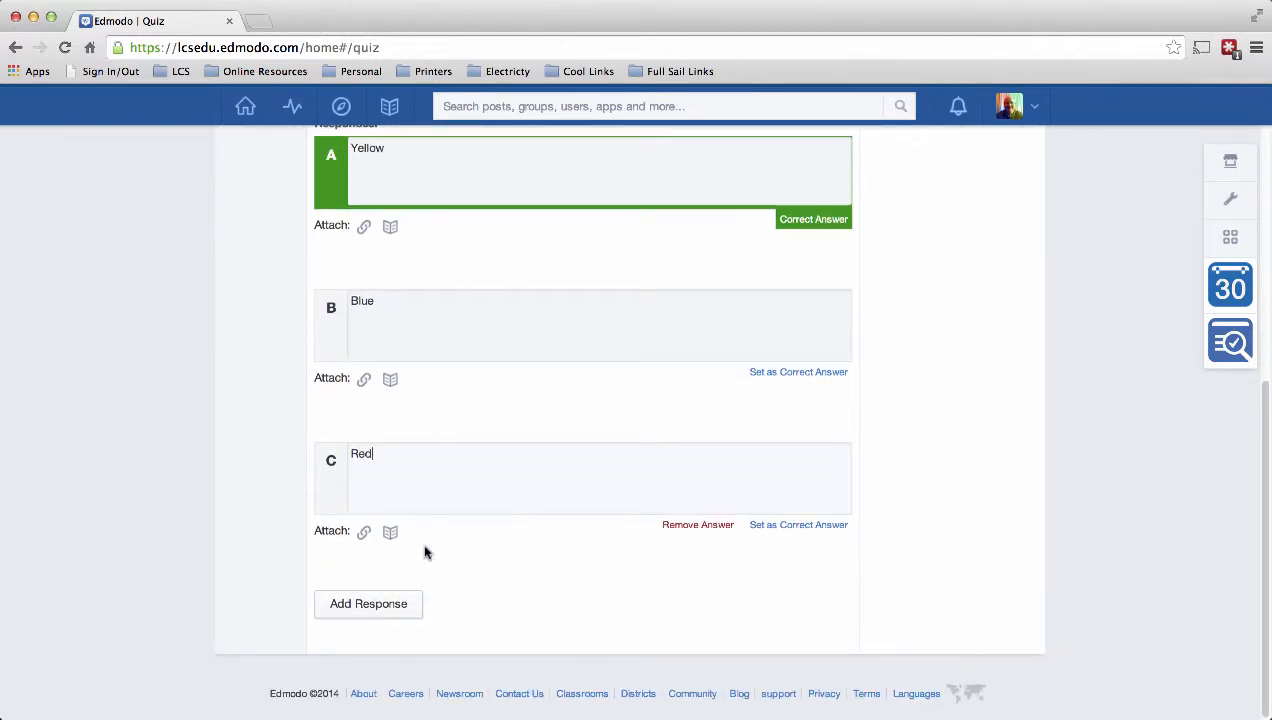
Step: Add a fourth response, D, to the favorite color question with the text "Green"
{"action": "left_click", "coordinate": [372, 605]}
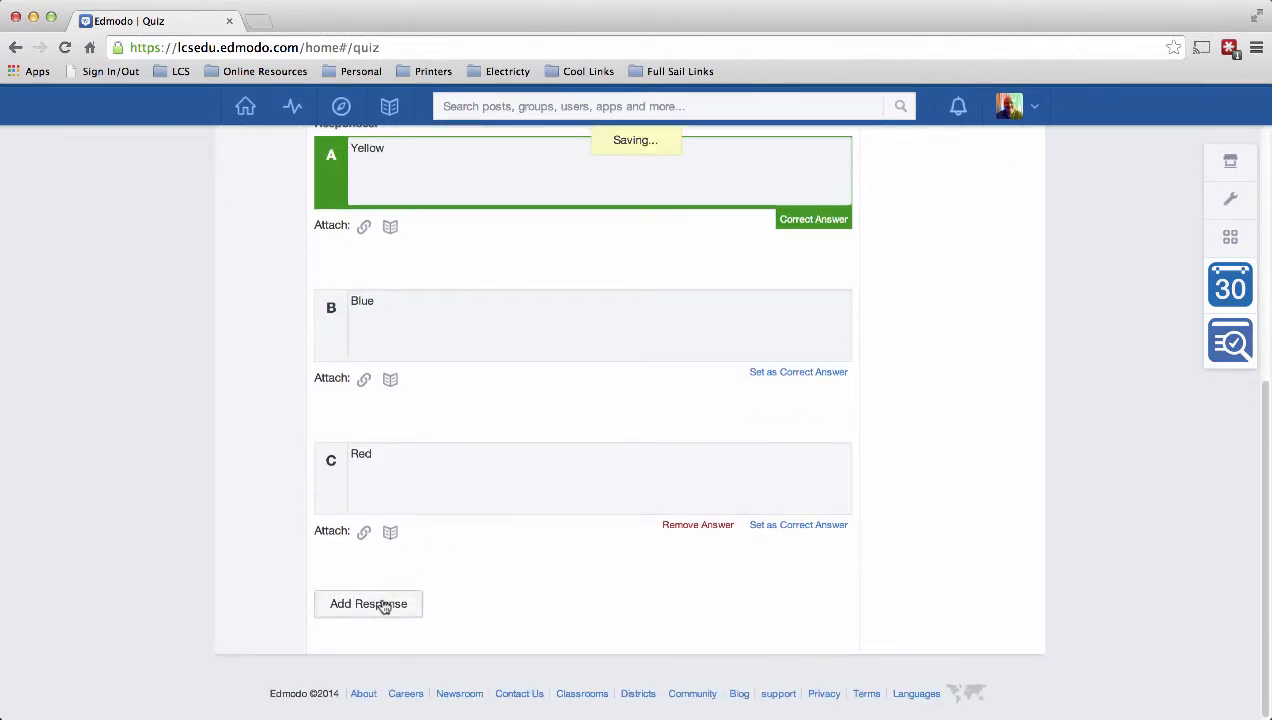
{"action": "scroll", "coordinate": [424, 578], "scroll_direction": "down", "scroll_amount": 1}
{"action": "left_click", "coordinate": [413, 570]}
{"action": "type", "text": "Green"}
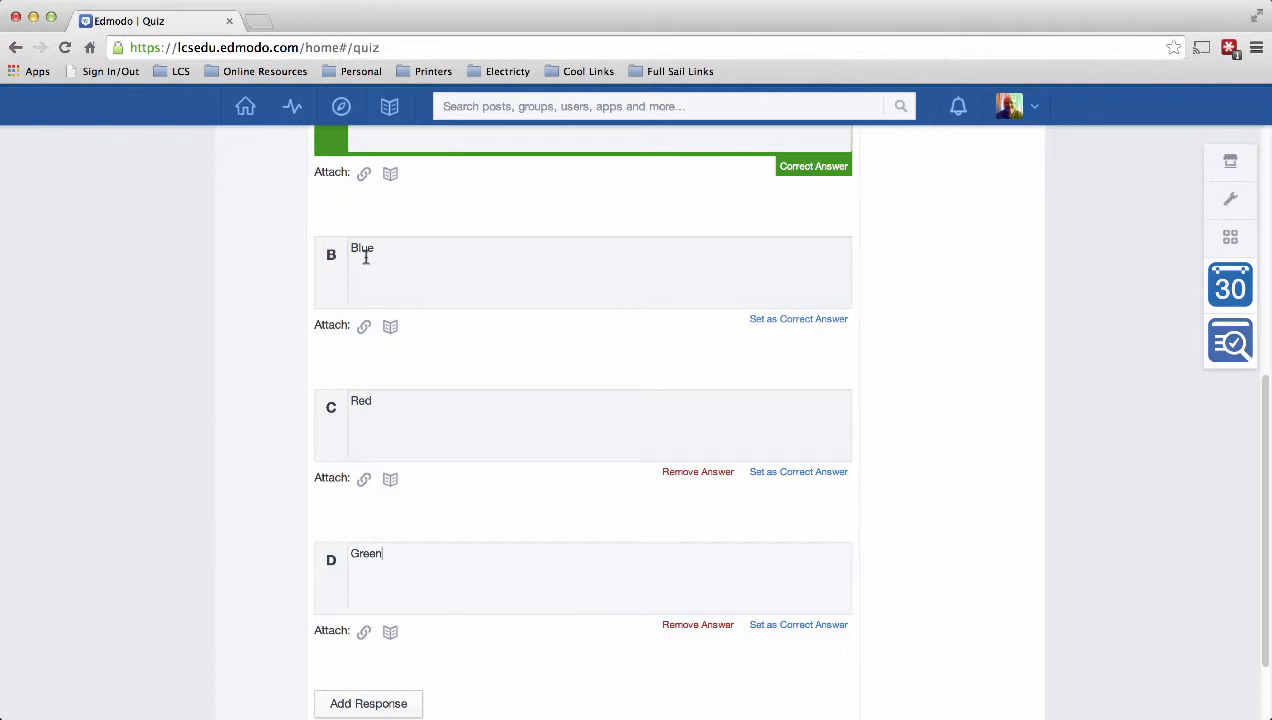
Step: Set the correct answer to Blue, switch it to Red, and set it back to Blue
{"action": "left_click", "coordinate": [812, 322]}
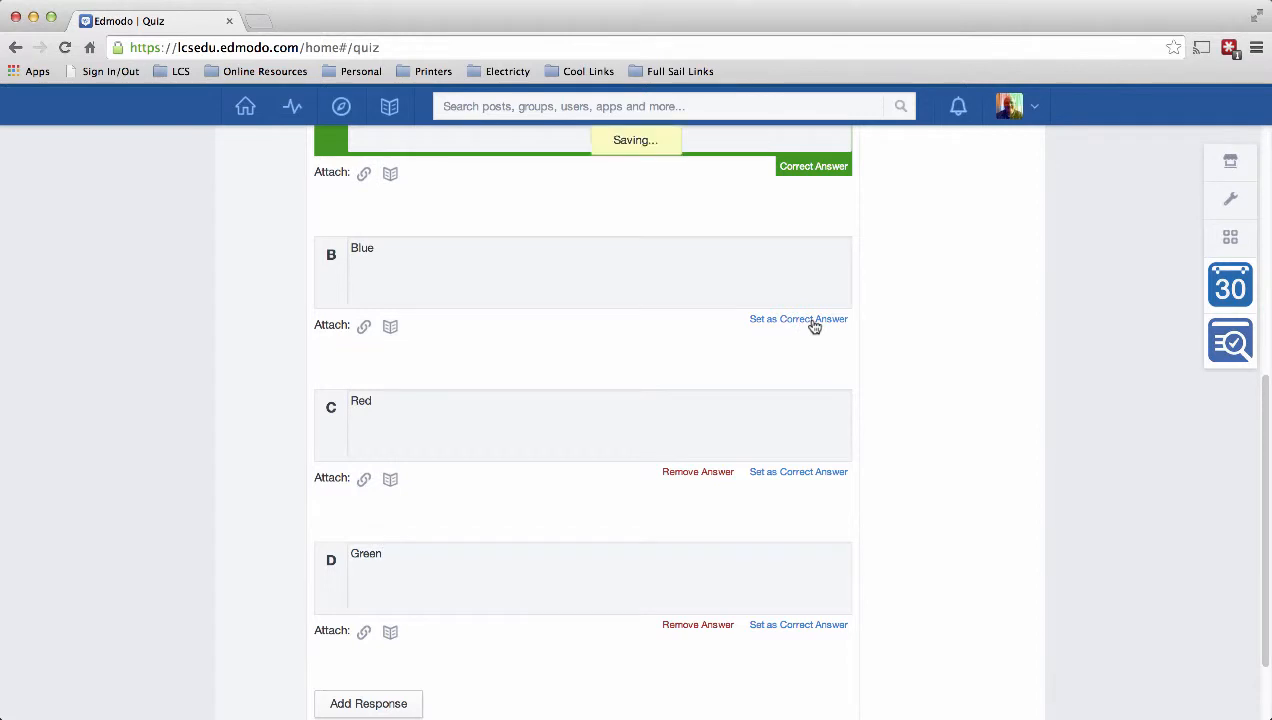
{"action": "left_click", "coordinate": [830, 482]}
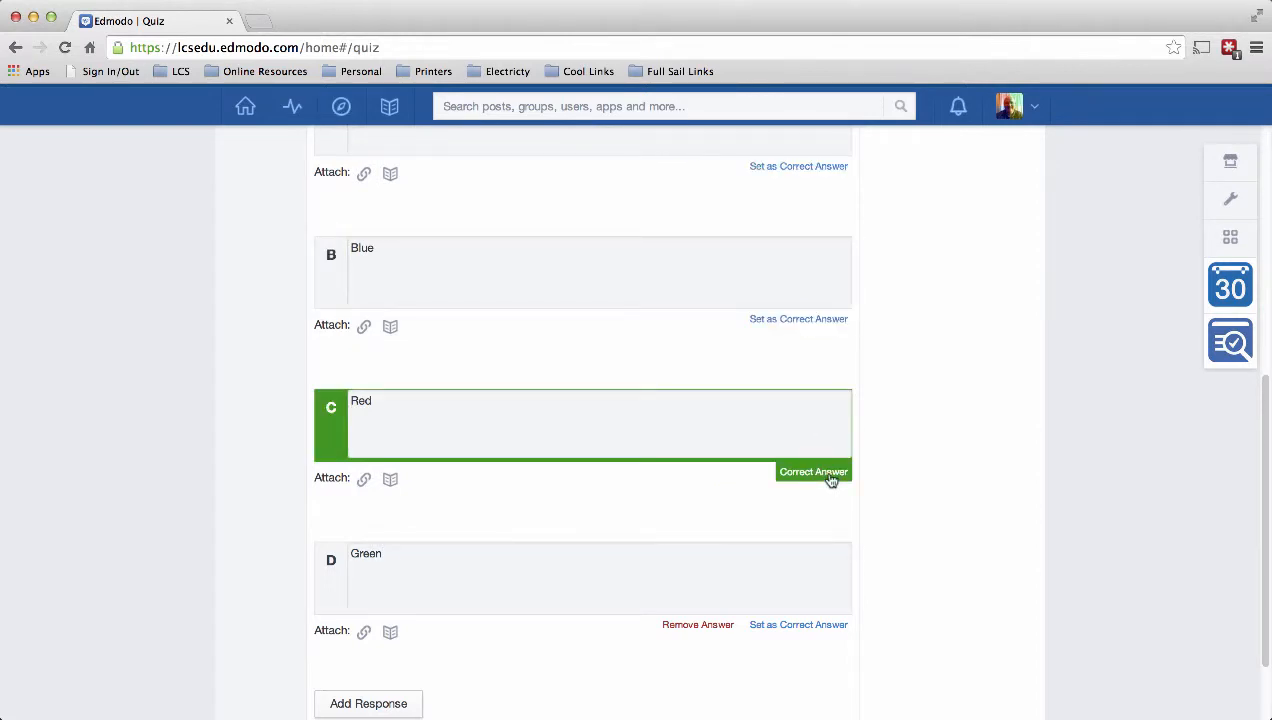
{"action": "left_click", "coordinate": [813, 324]}
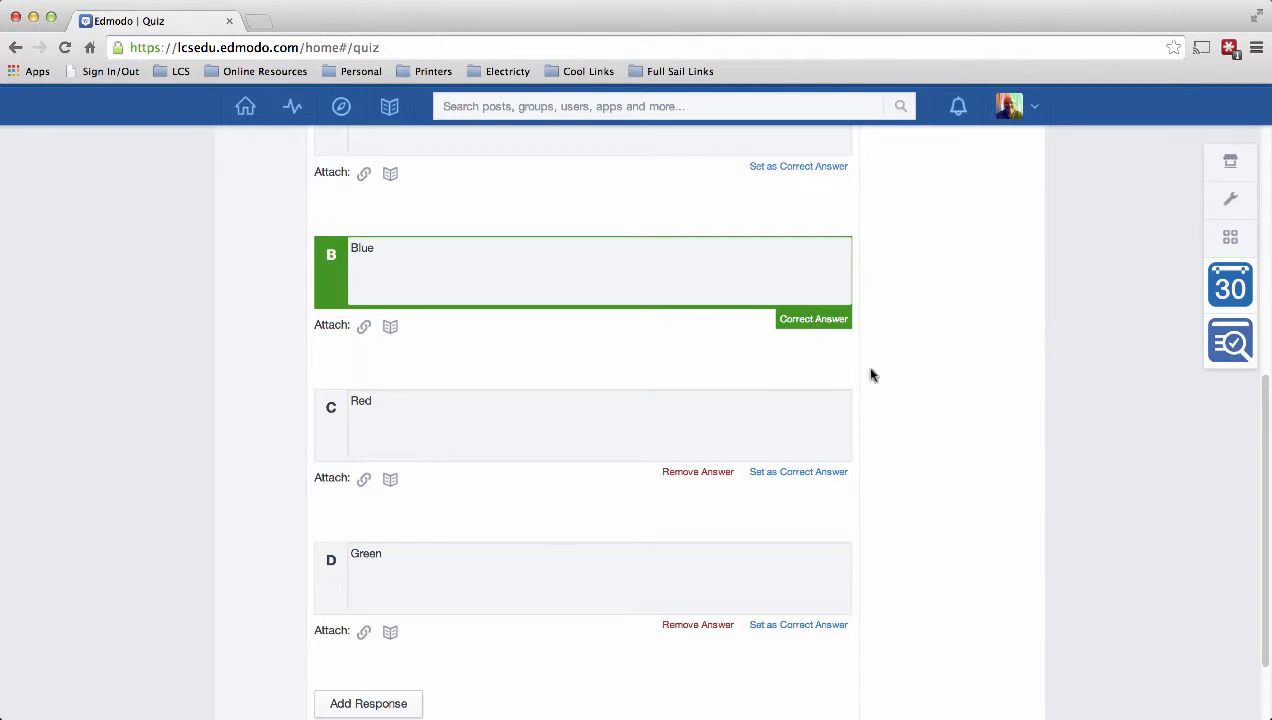
Step: Add a second multiple-choice question with the prompt "What was the setting for the story?"
{"action": "scroll", "coordinate": [936, 414], "scroll_direction": "up", "scroll_amount": 3}
{"action": "scroll", "coordinate": [937, 414], "scroll_direction": "down", "scroll_amount": 5}
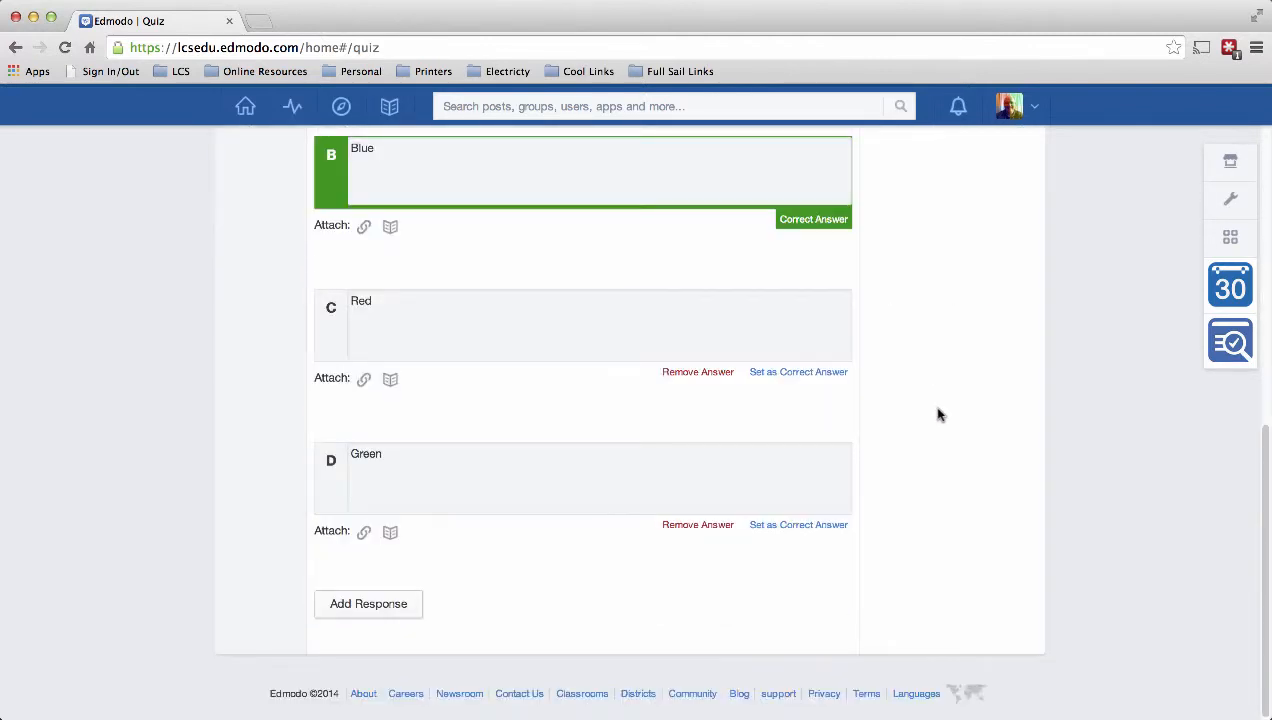
{"action": "scroll", "coordinate": [937, 414], "scroll_direction": "up", "scroll_amount": 8}
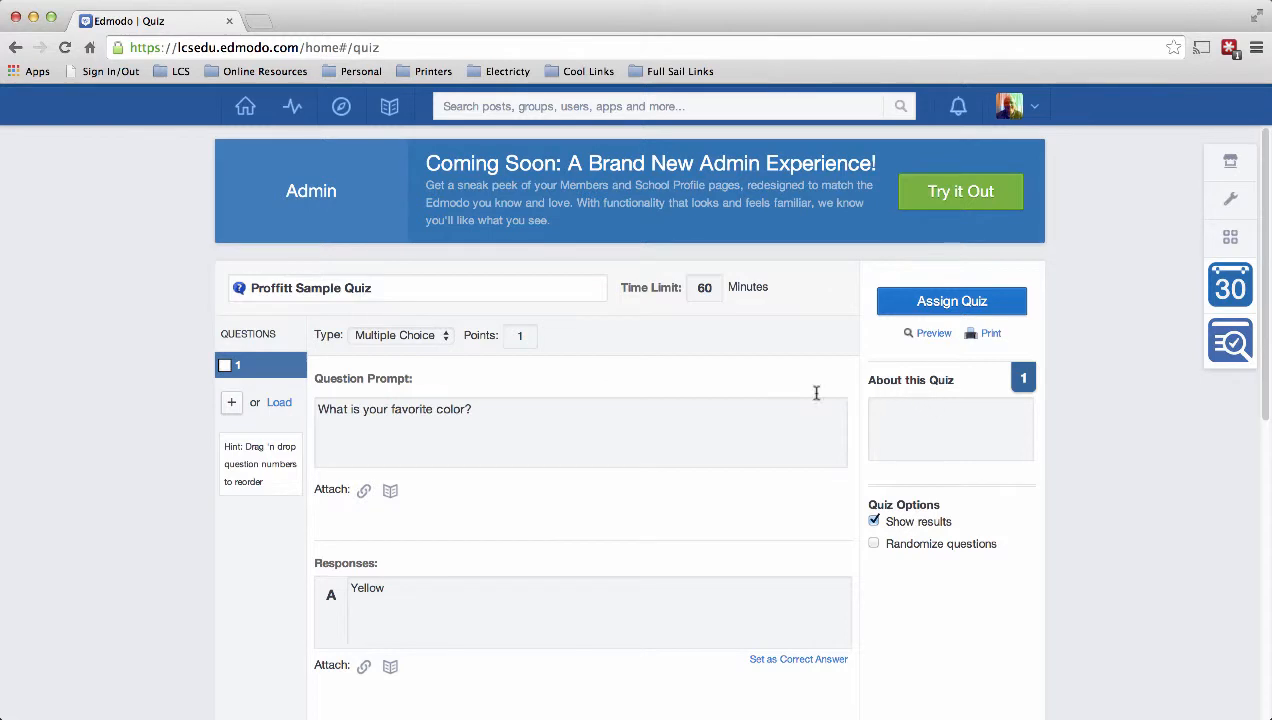
{"action": "left_click", "coordinate": [232, 410]}
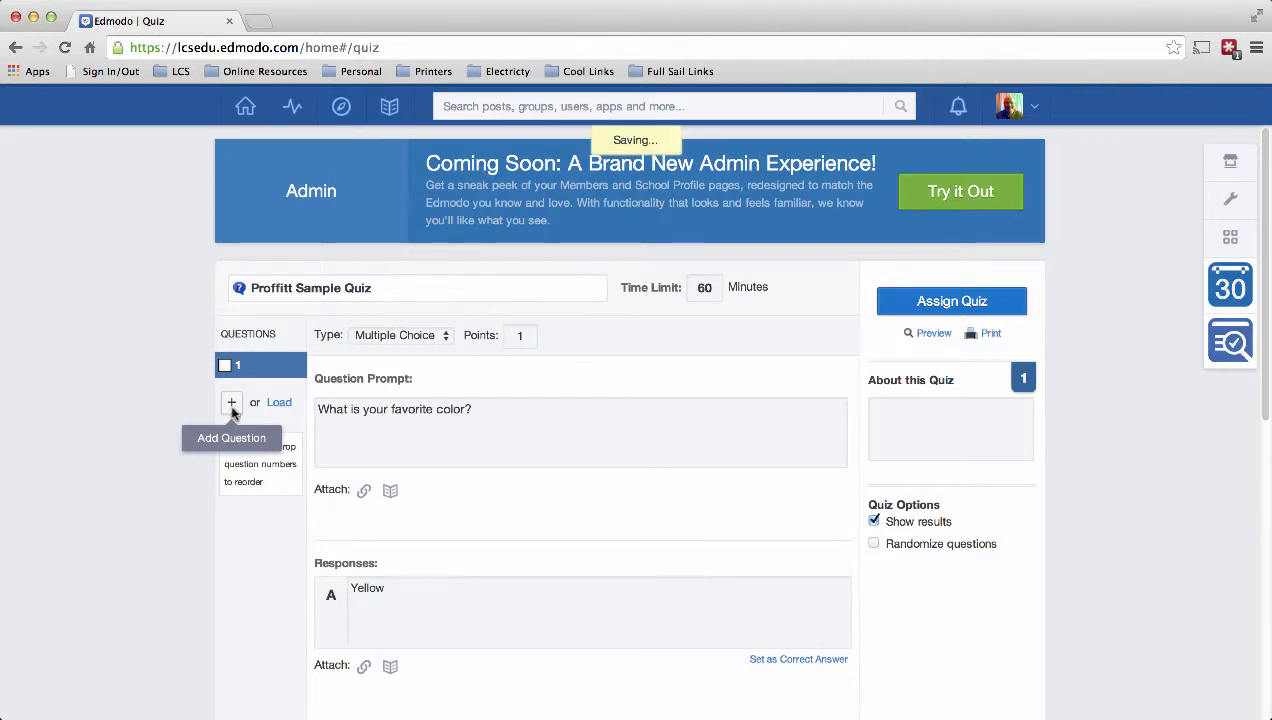
{"action": "scroll", "coordinate": [291, 389], "scroll_direction": "up", "scroll_amount": 5}
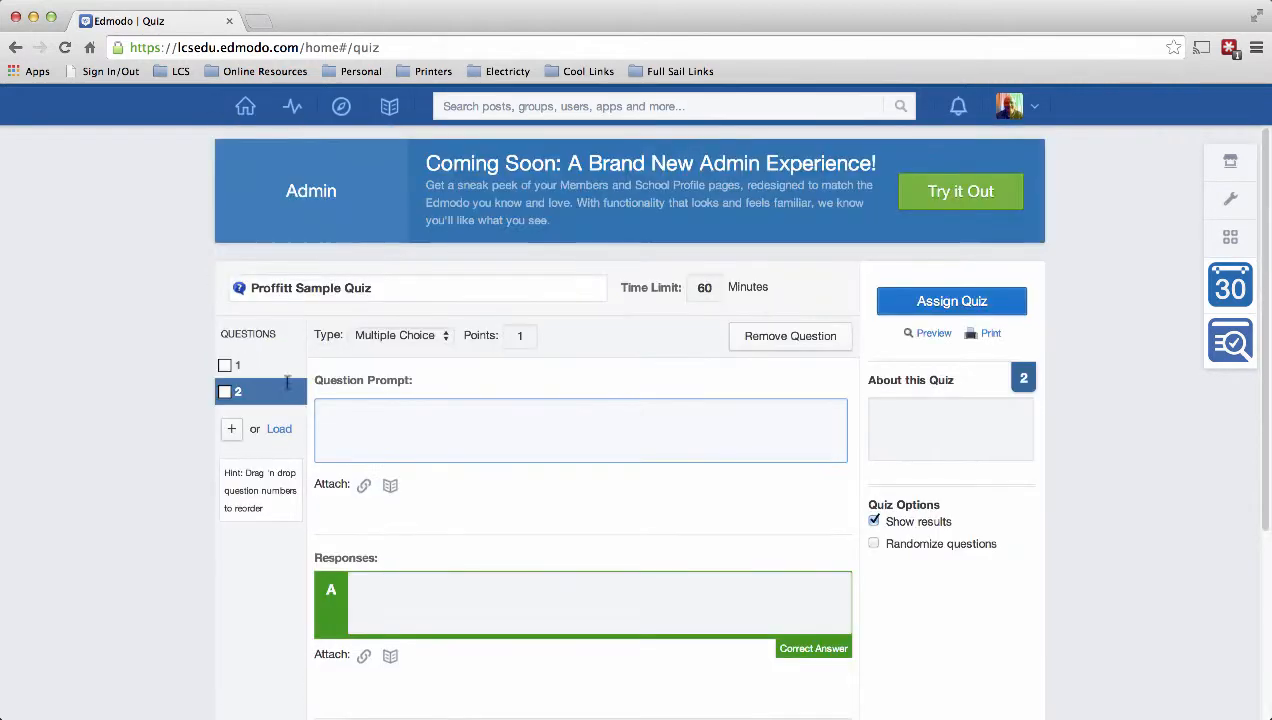
{"action": "type", "text": "What w"}
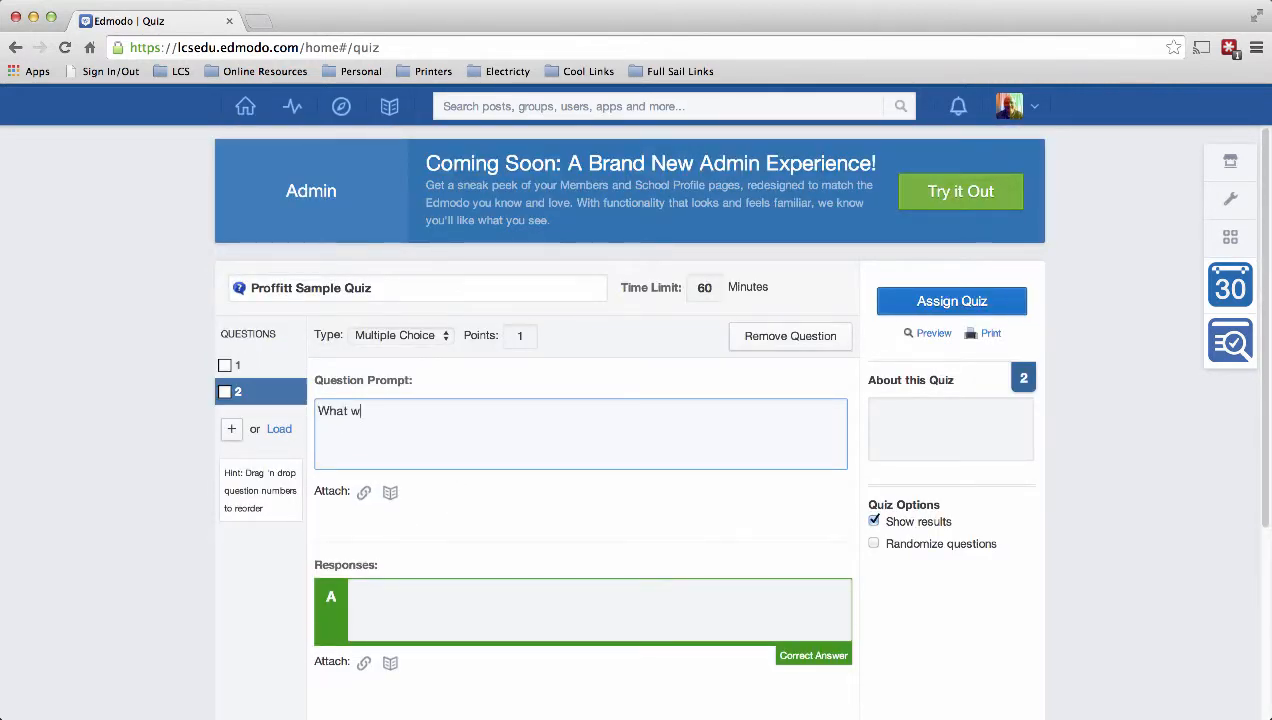
{"action": "type", "text": "as the setting for the sto"}
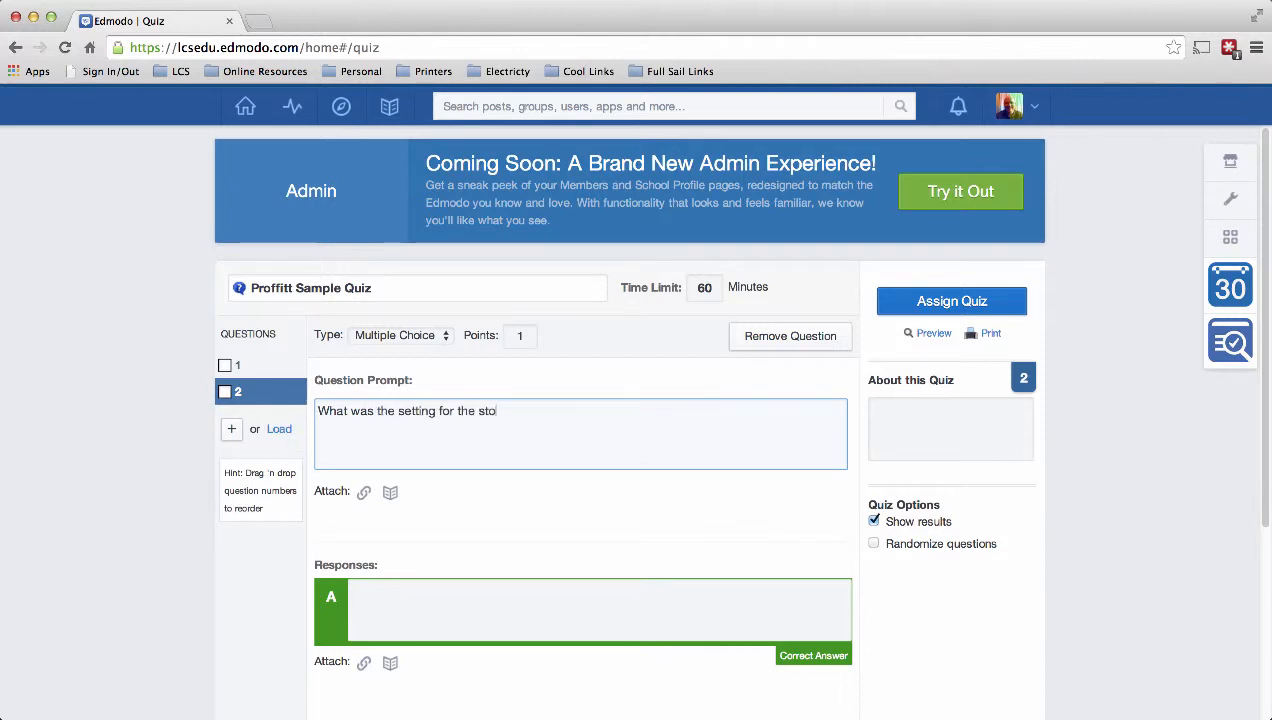
{"action": "type", "text": "ry?"}
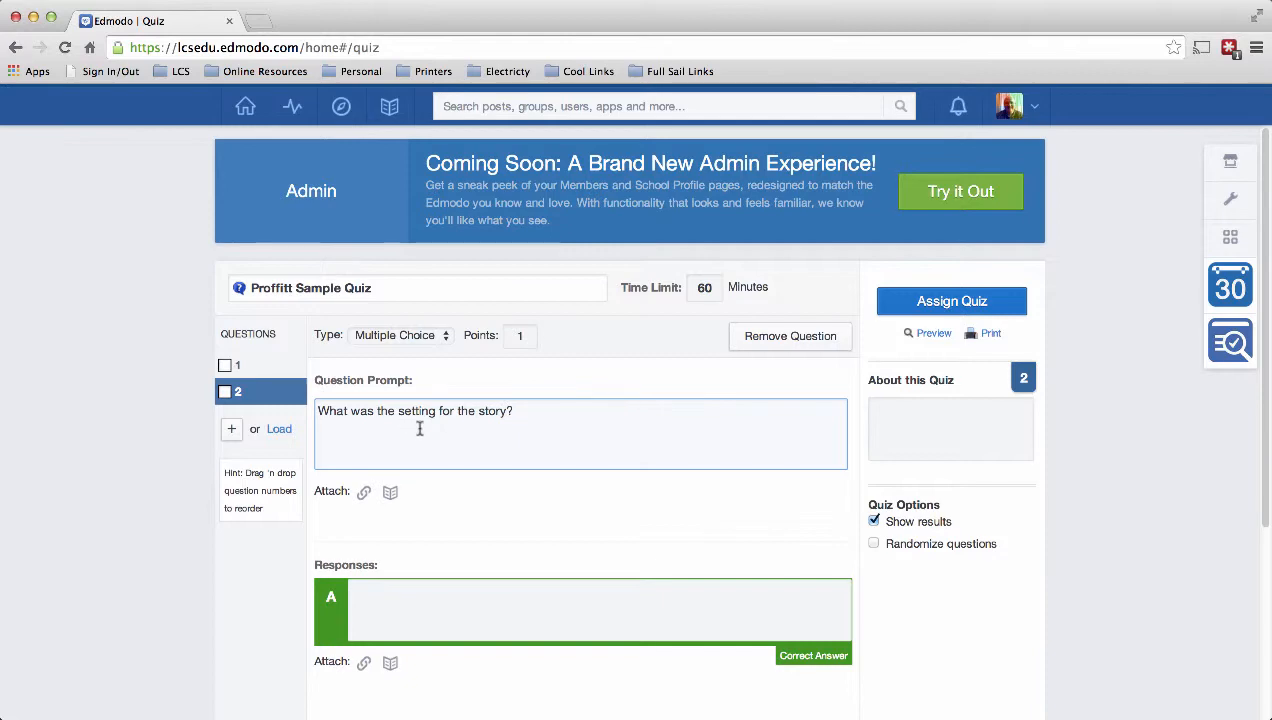
Step: Fill in response A as "Old West" and response B as "Submarine" for the story setting question
{"action": "scroll", "coordinate": [420, 432], "scroll_direction": "down", "scroll_amount": 5}
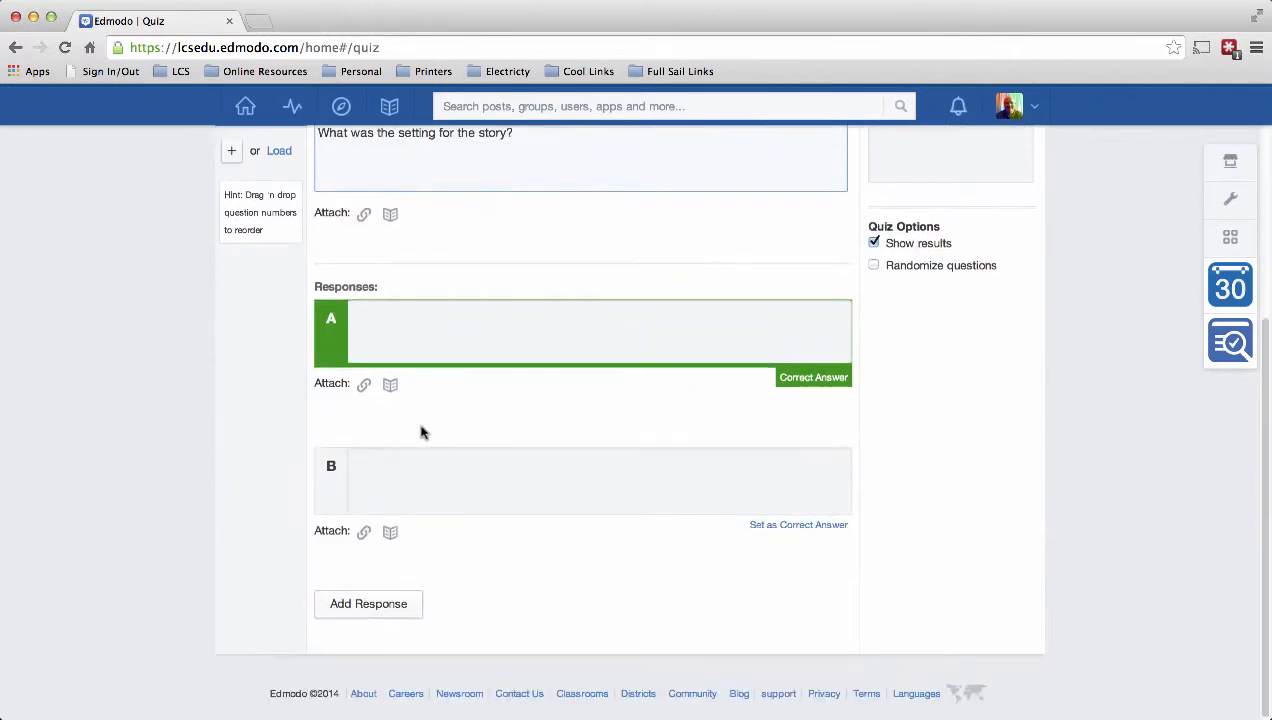
{"action": "left_click", "coordinate": [420, 329]}
{"action": "type", "text": "De"}
{"action": "key", "text": "BackSpace"}
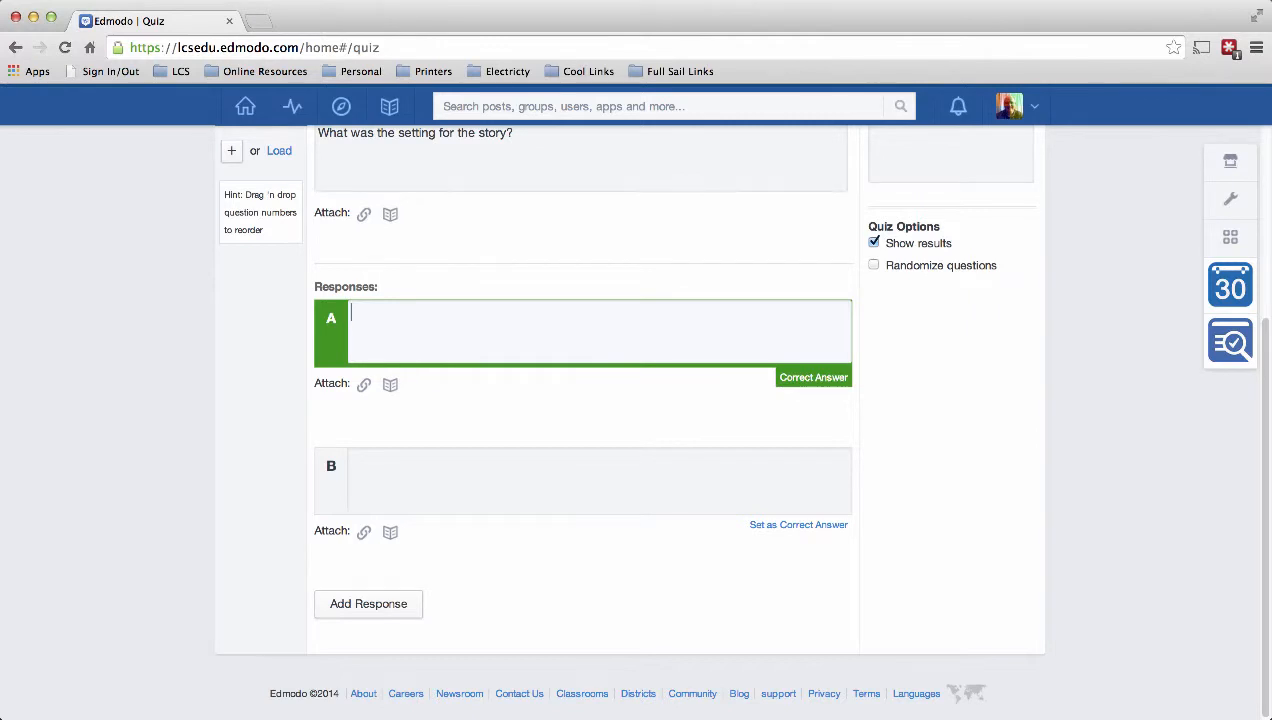
{"action": "type", "text": "Old West"}
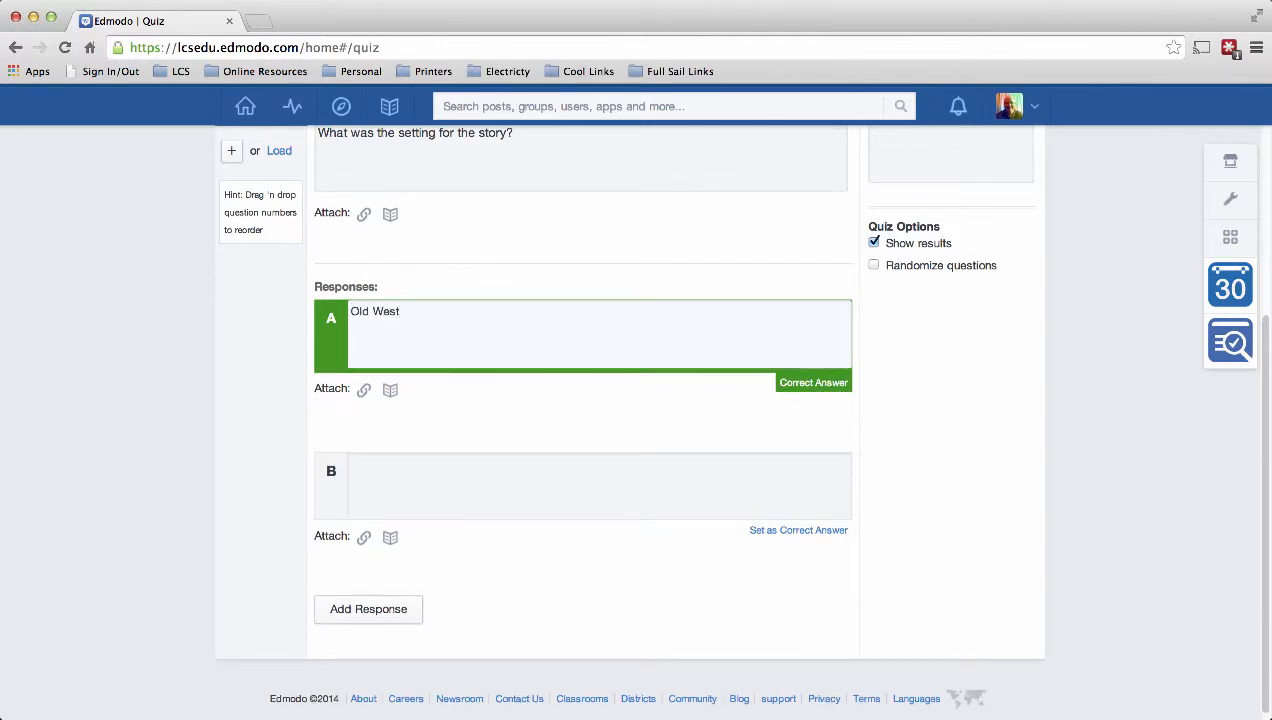
{"action": "left_click", "coordinate": [460, 475]}
{"action": "type", "text": "Submarine"}
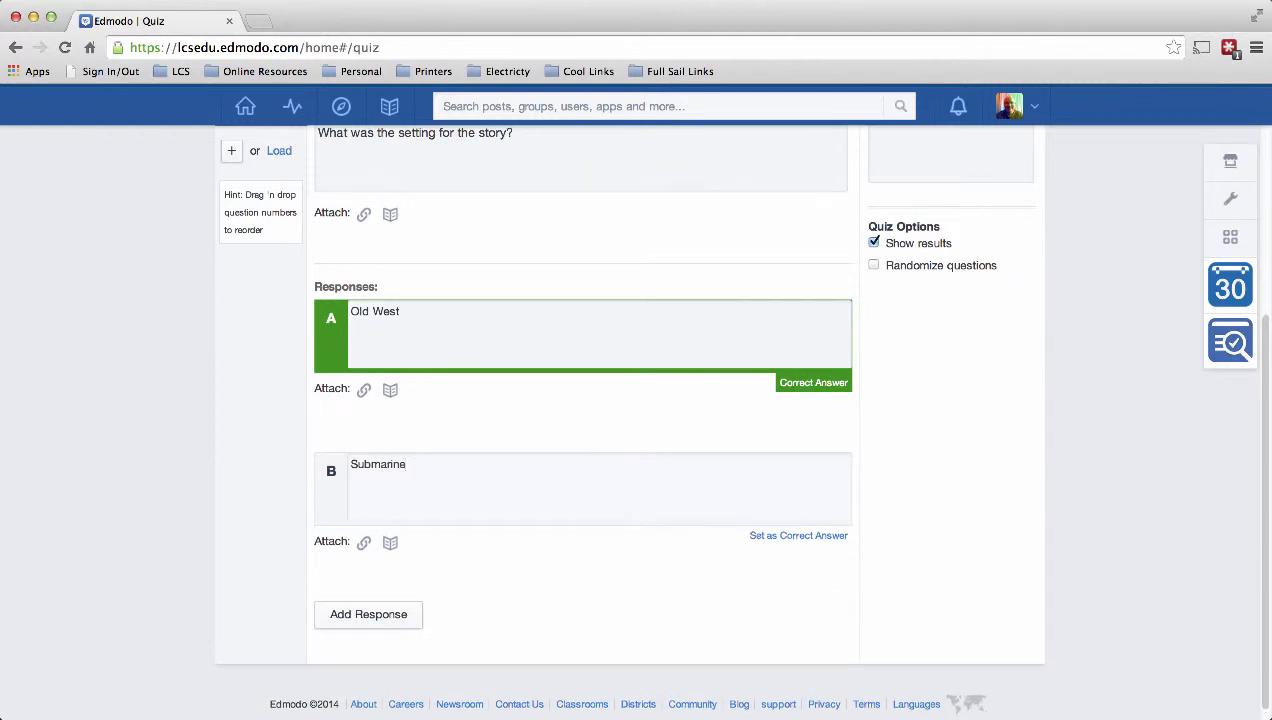
Step: Add a third response, C, to the story setting question with the text "Yosemite National Park"
{"action": "left_click", "coordinate": [369, 613]}
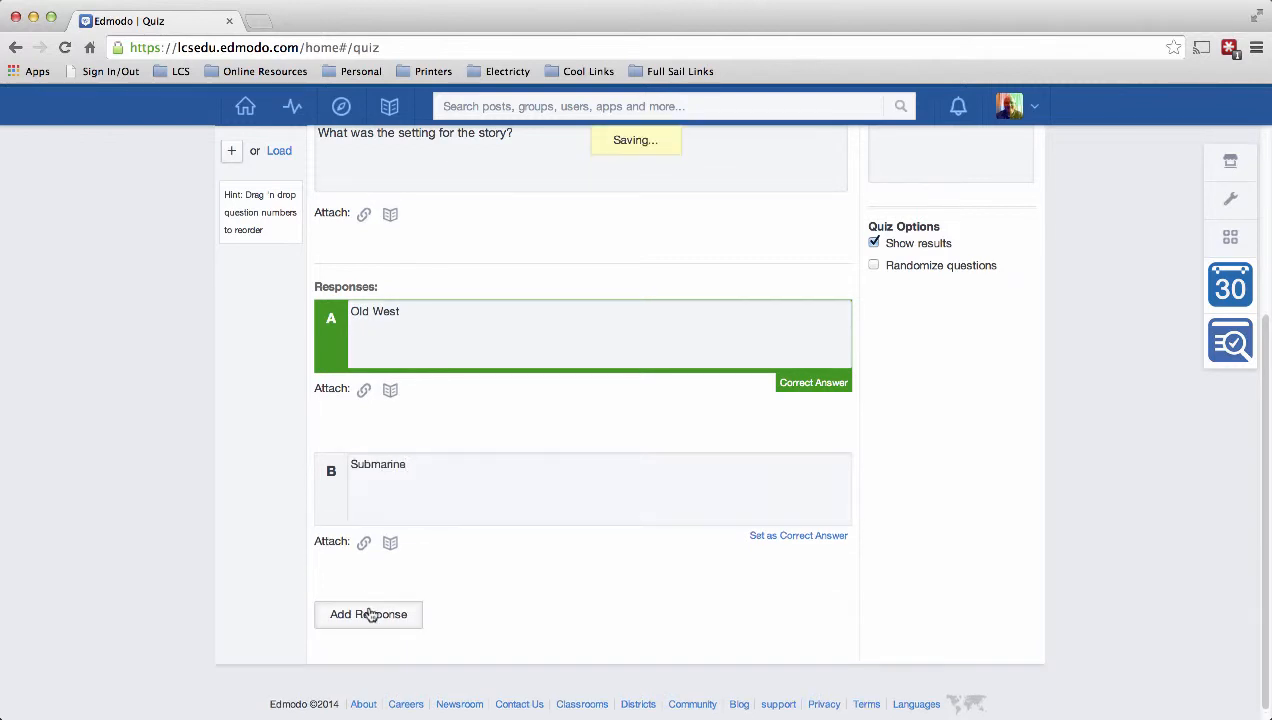
{"action": "scroll", "coordinate": [415, 592], "scroll_direction": "down", "scroll_amount": 2}
{"action": "left_click", "coordinate": [399, 519]}
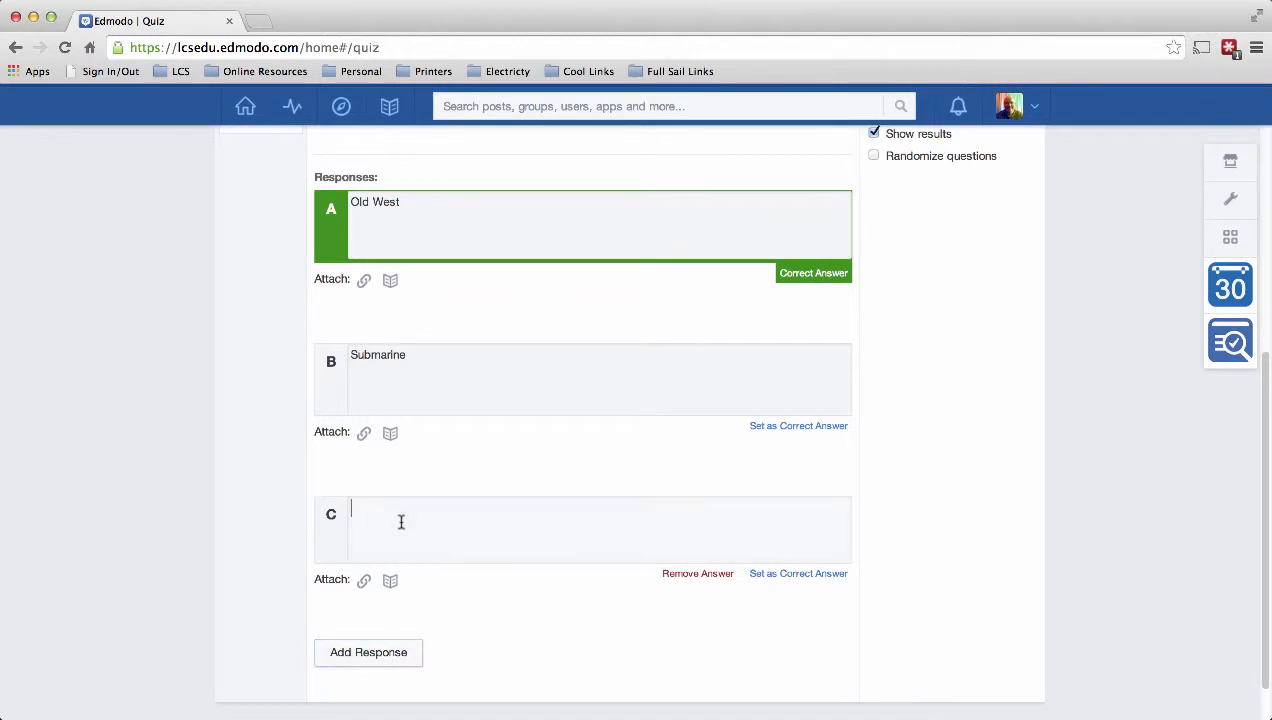
{"action": "type", "text": "Yosemite National"}
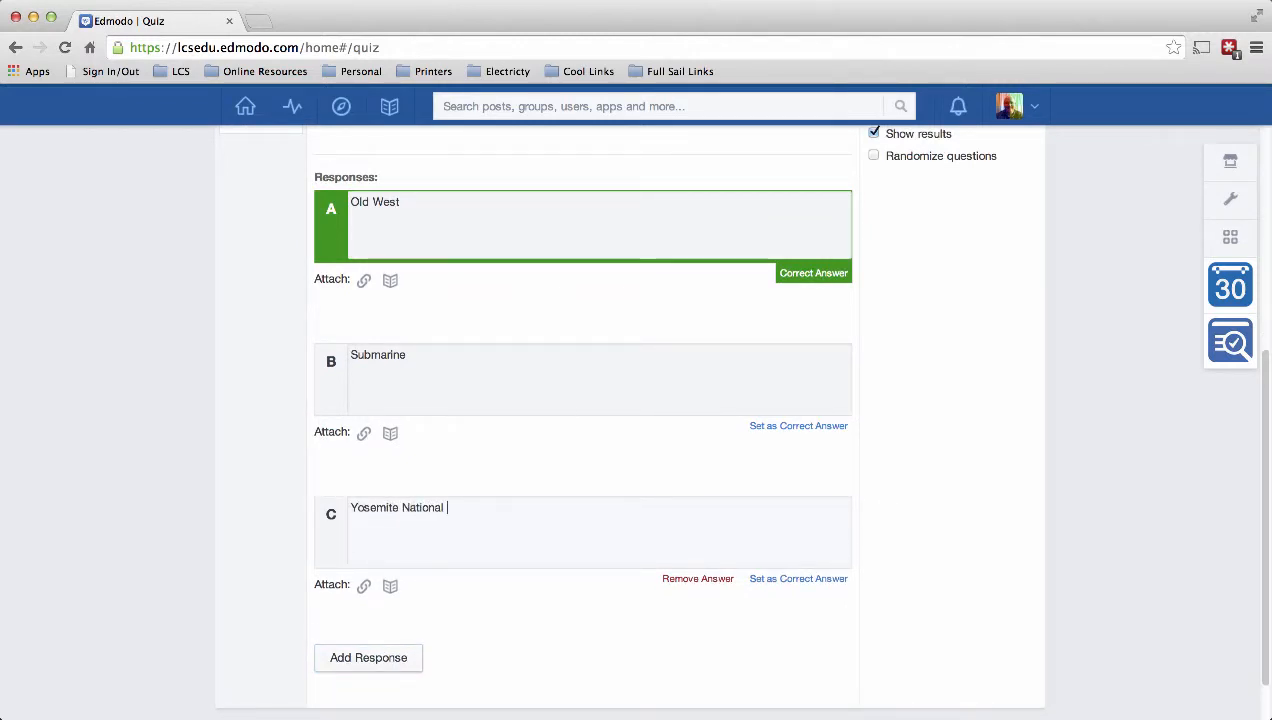
{"action": "type", "text": " Park"}
Step: Add a fourth response, D, to the story setting question with the text "Europe"
{"action": "left_click", "coordinate": [381, 658]}
{"action": "scroll", "coordinate": [426, 650], "scroll_direction": "down", "scroll_amount": 2}
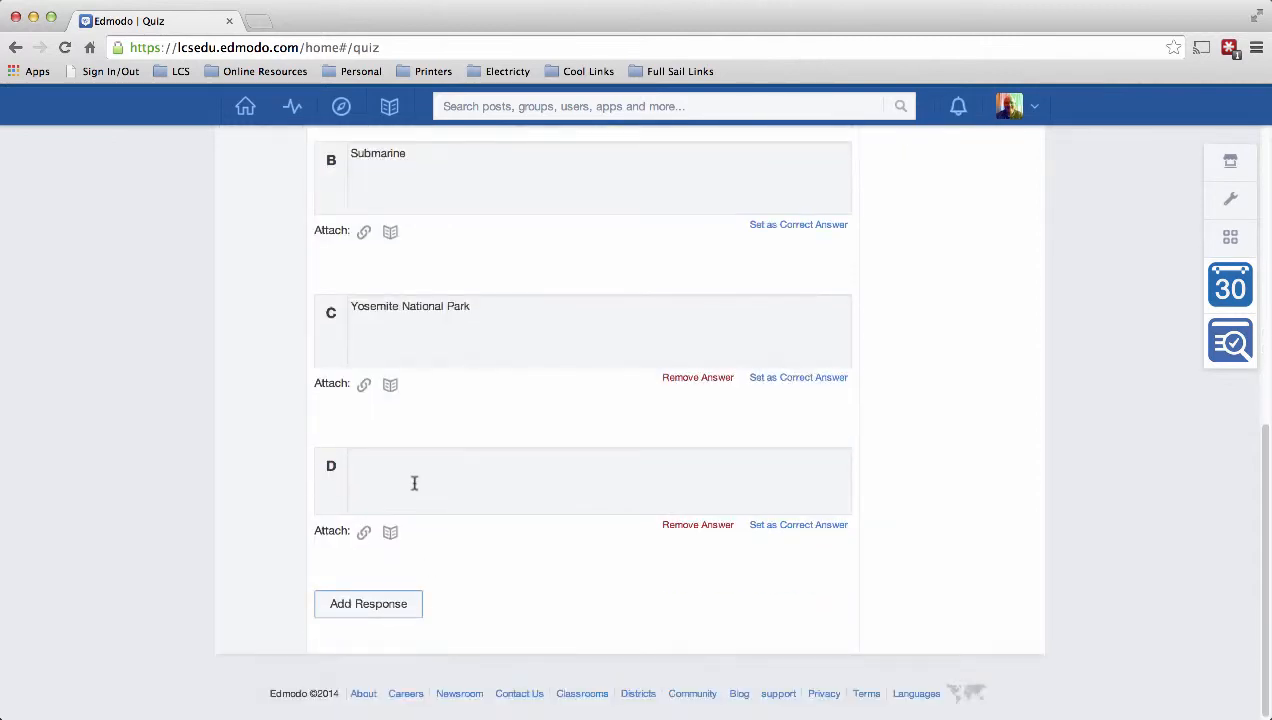
{"action": "left_click", "coordinate": [450, 480]}
{"action": "type", "text": "Europe"}
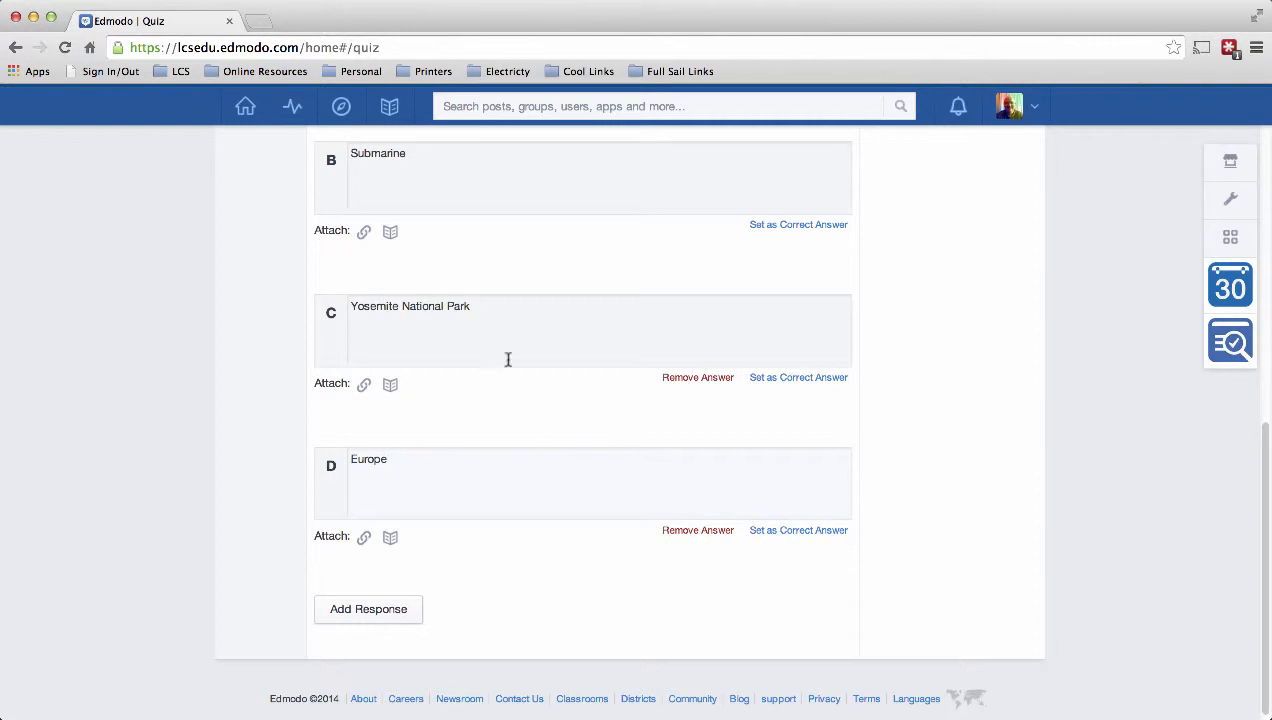
Step: Set response C, "Yosemite National Park", as the correct answer to the story setting question
{"action": "scroll", "coordinate": [514, 505], "scroll_direction": "up", "scroll_amount": 2}
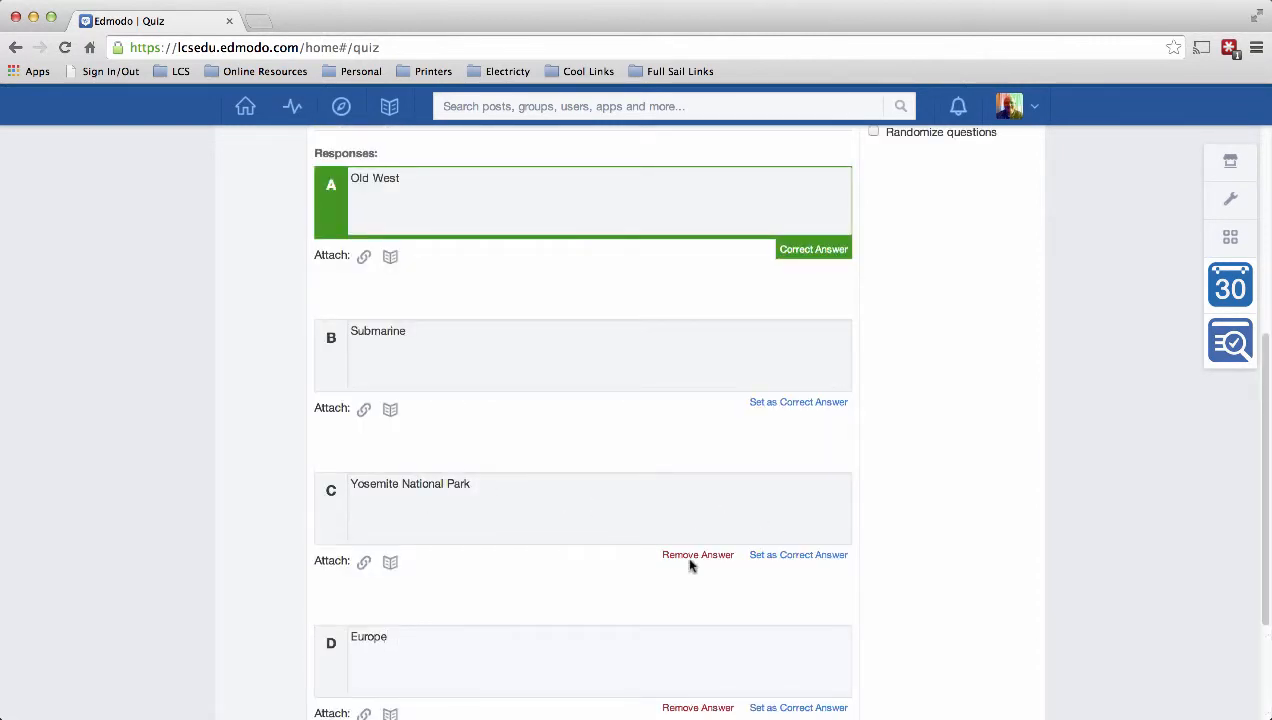
{"action": "left_click", "coordinate": [811, 557]}
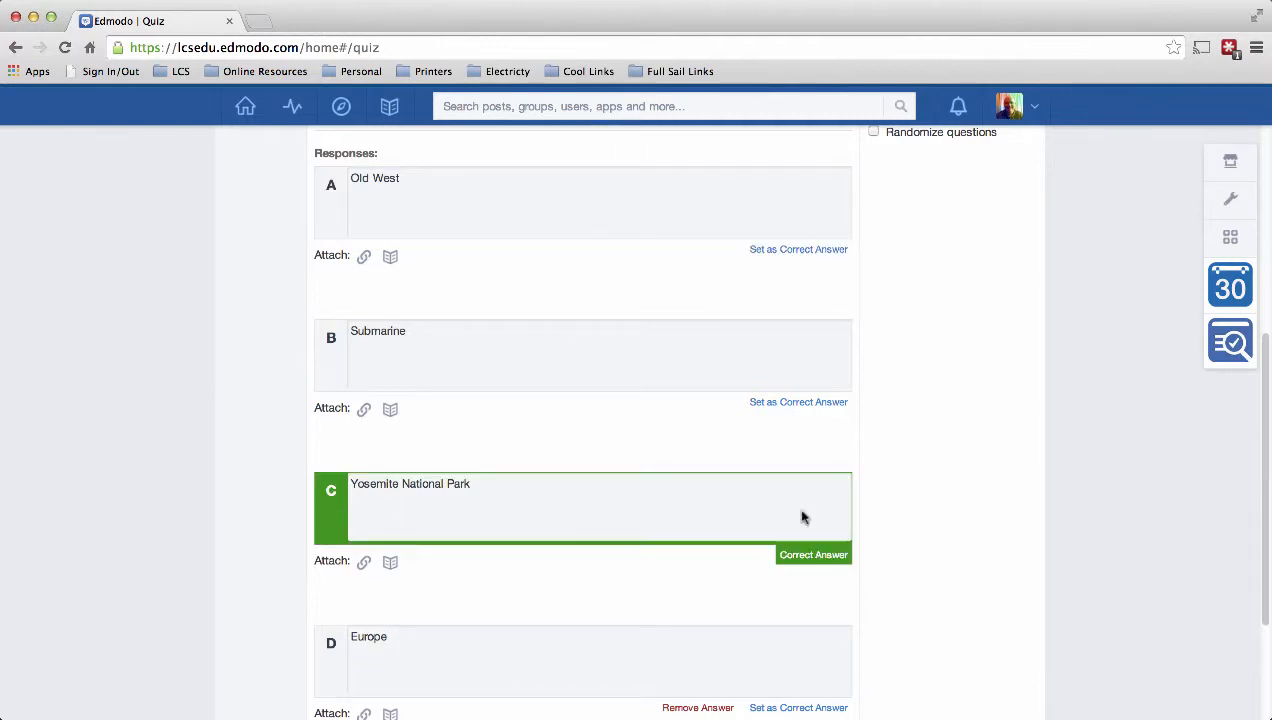
{"action": "scroll", "coordinate": [927, 529], "scroll_direction": "down", "scroll_amount": 3}
Step: Reorder the quiz so the story setting question comes first, ahead of the favorite color question
{"action": "scroll", "coordinate": [927, 529], "scroll_direction": "up", "scroll_amount": 10}
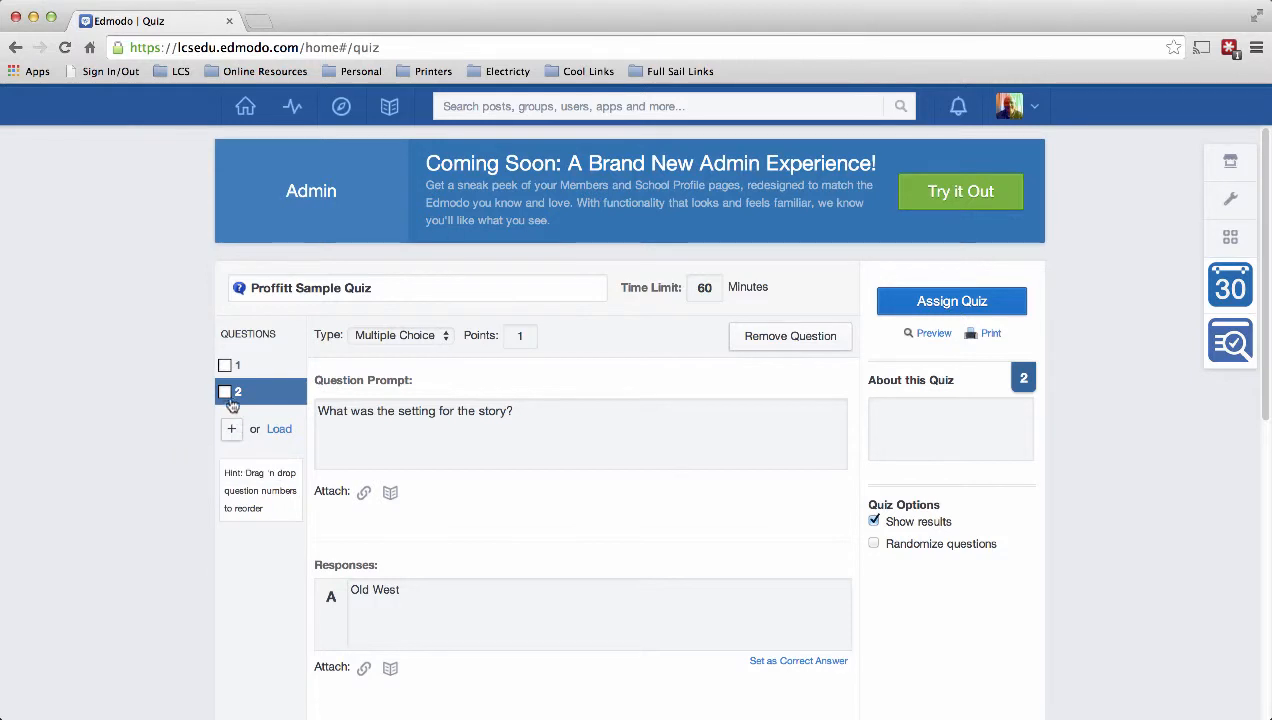
{"action": "mouse_move", "coordinate": [226, 400]}
{"action": "left_mouse_down"}
{"action": "mouse_move", "coordinate": [226, 358]}
{"action": "mouse_move", "coordinate": [228, 392]}
{"action": "left_mouse_up"}
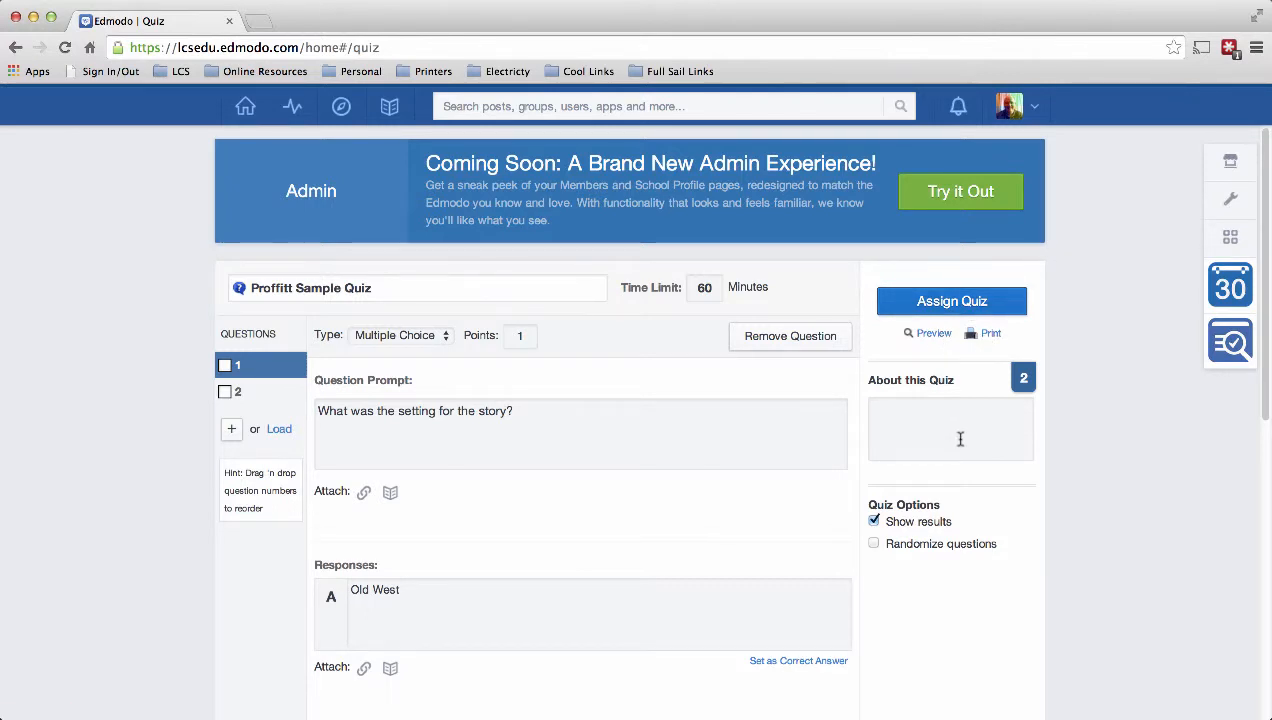
Step: Turn Show results off and back on, and turn Randomize questions on and back off
{"action": "scroll", "coordinate": [951, 440], "scroll_direction": "down", "scroll_amount": 1}
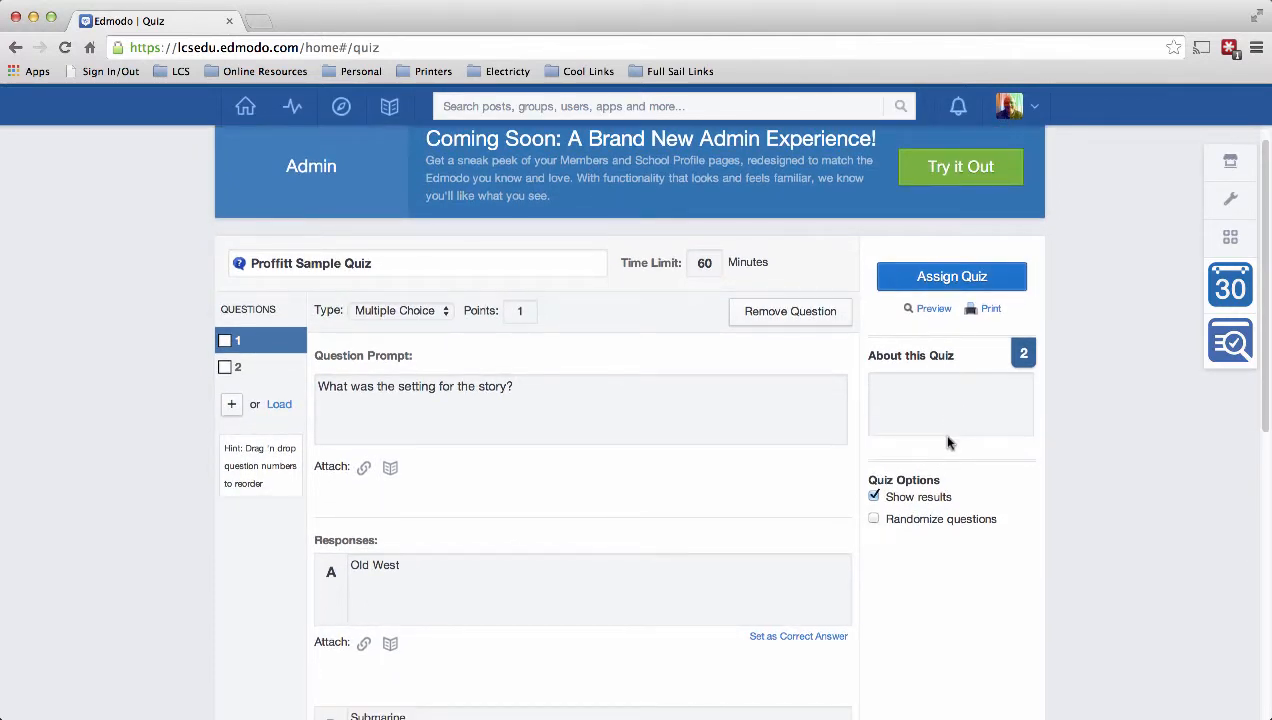
{"action": "scroll", "coordinate": [951, 440], "scroll_direction": "down", "scroll_amount": 4}
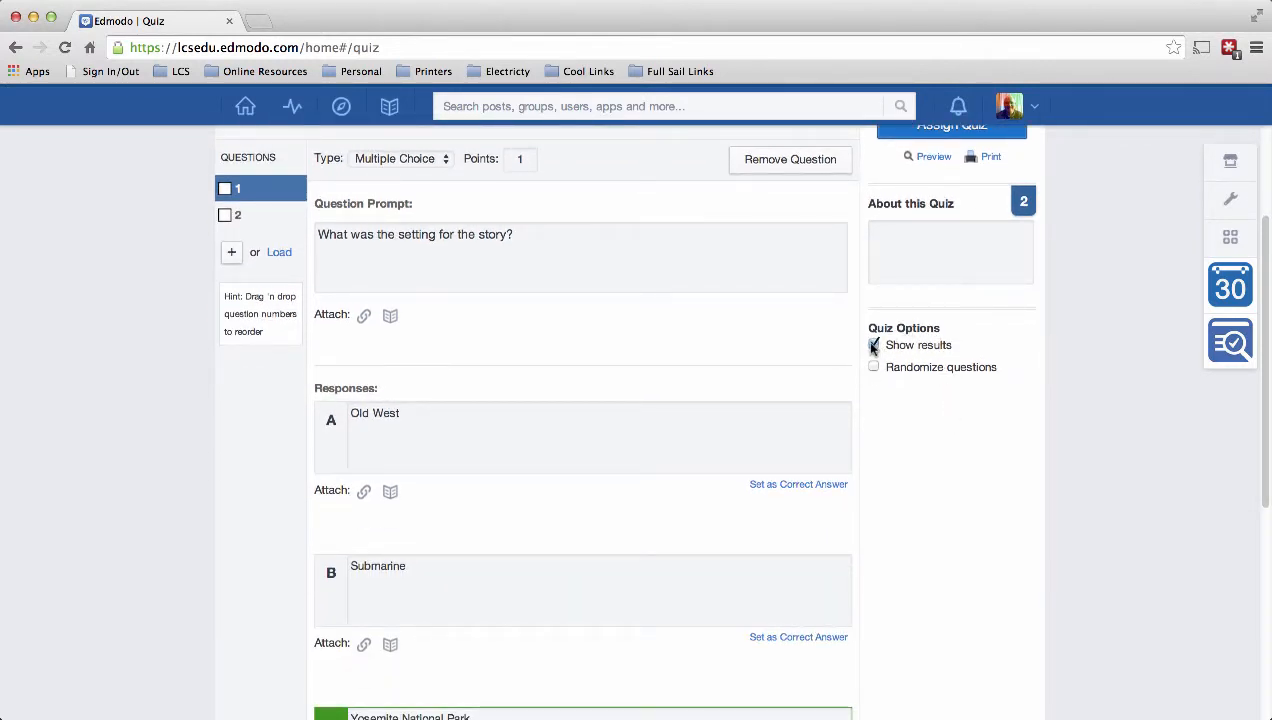
{"action": "left_click", "coordinate": [873, 346]}
{"action": "left_click", "coordinate": [873, 346]}
{"action": "left_click", "coordinate": [875, 367]}
{"action": "left_click", "coordinate": [875, 368]}
Step: Finish editing the sample quiz and proceed to assigning it
{"action": "scroll", "coordinate": [924, 468], "scroll_direction": "down", "scroll_amount": 5}
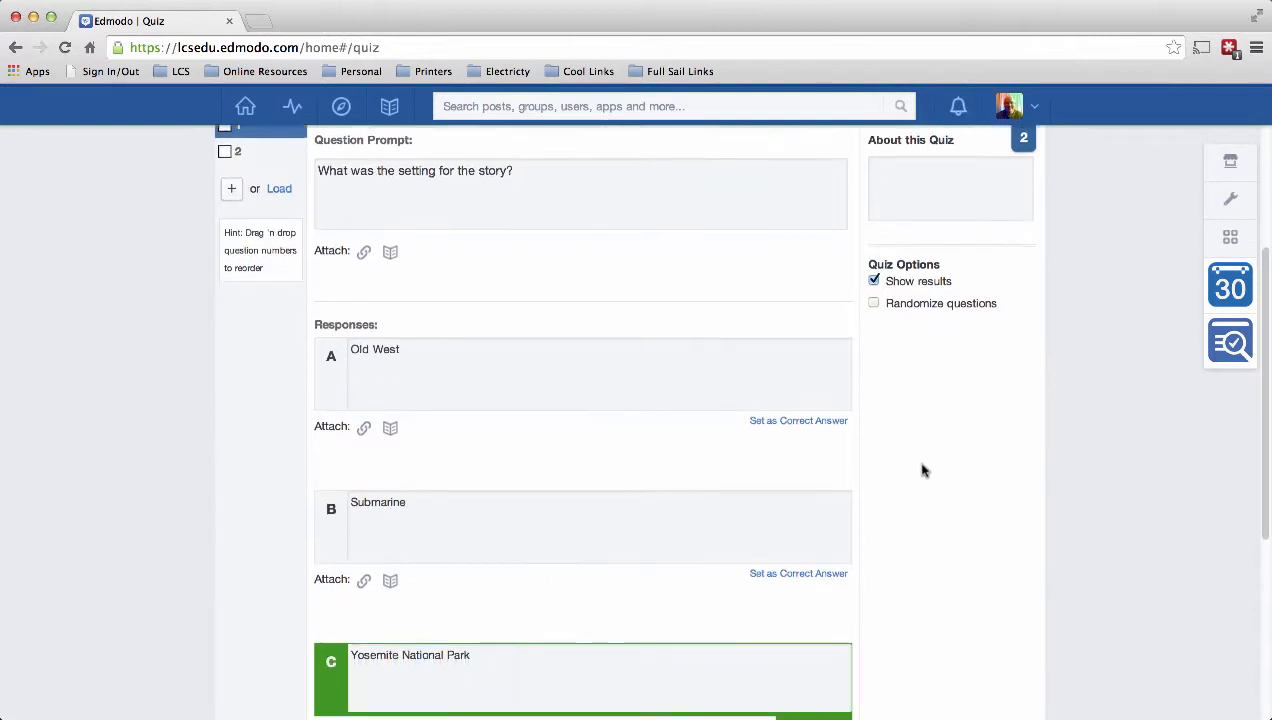
{"action": "scroll", "coordinate": [924, 468], "scroll_direction": "up", "scroll_amount": 5}
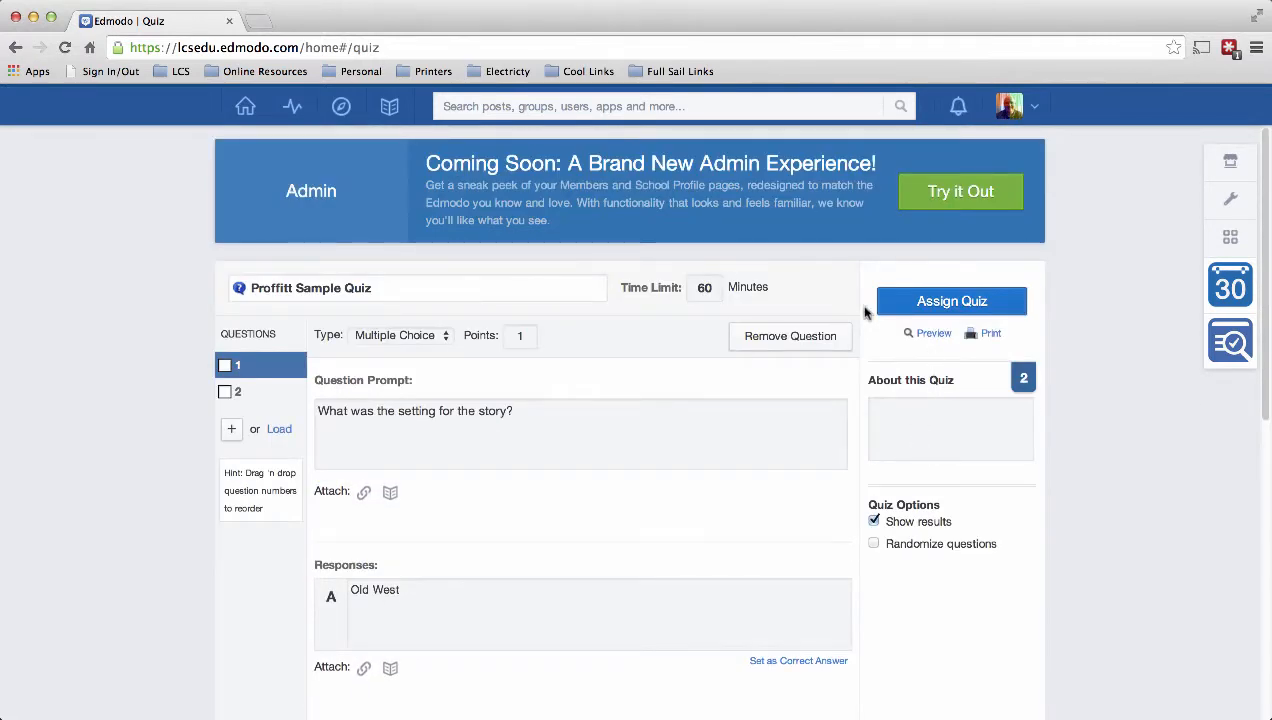
{"action": "left_click", "coordinate": [956, 309]}
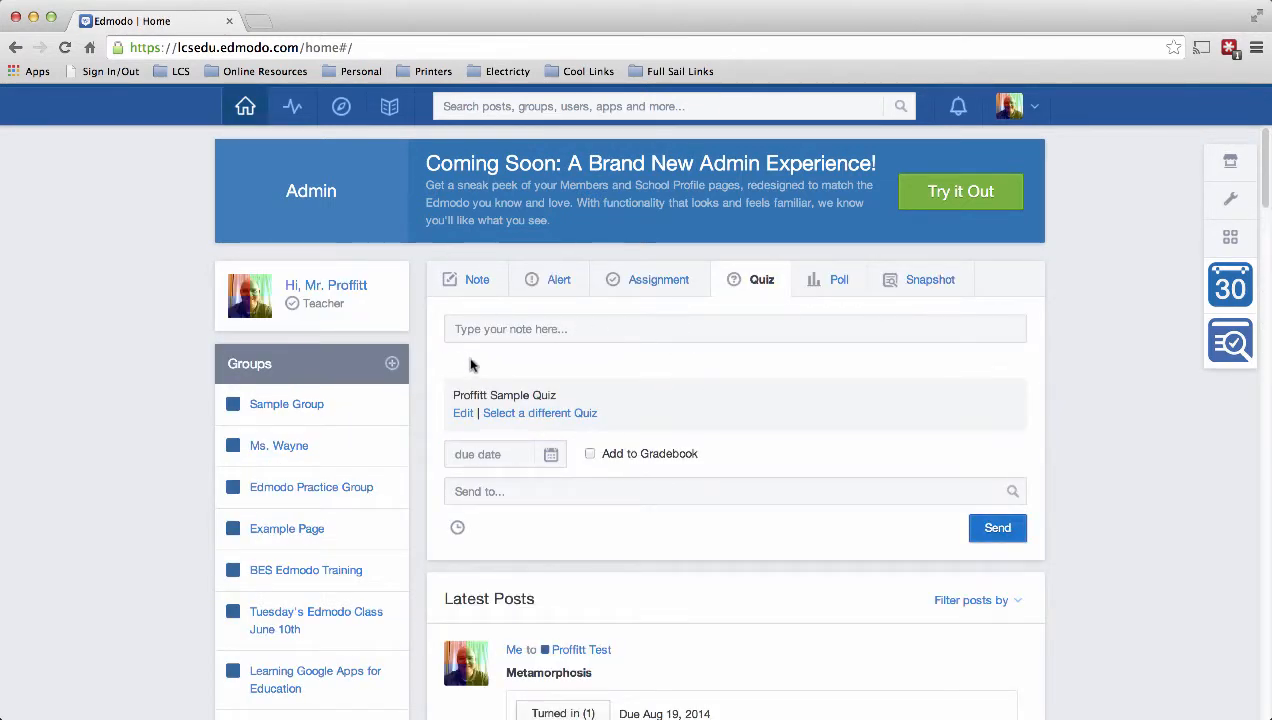
Step: Set the quiz's due date to 08/18/2014 and include it in the gradebook
{"action": "scroll", "coordinate": [705, 425], "scroll_direction": "down", "scroll_amount": 1}
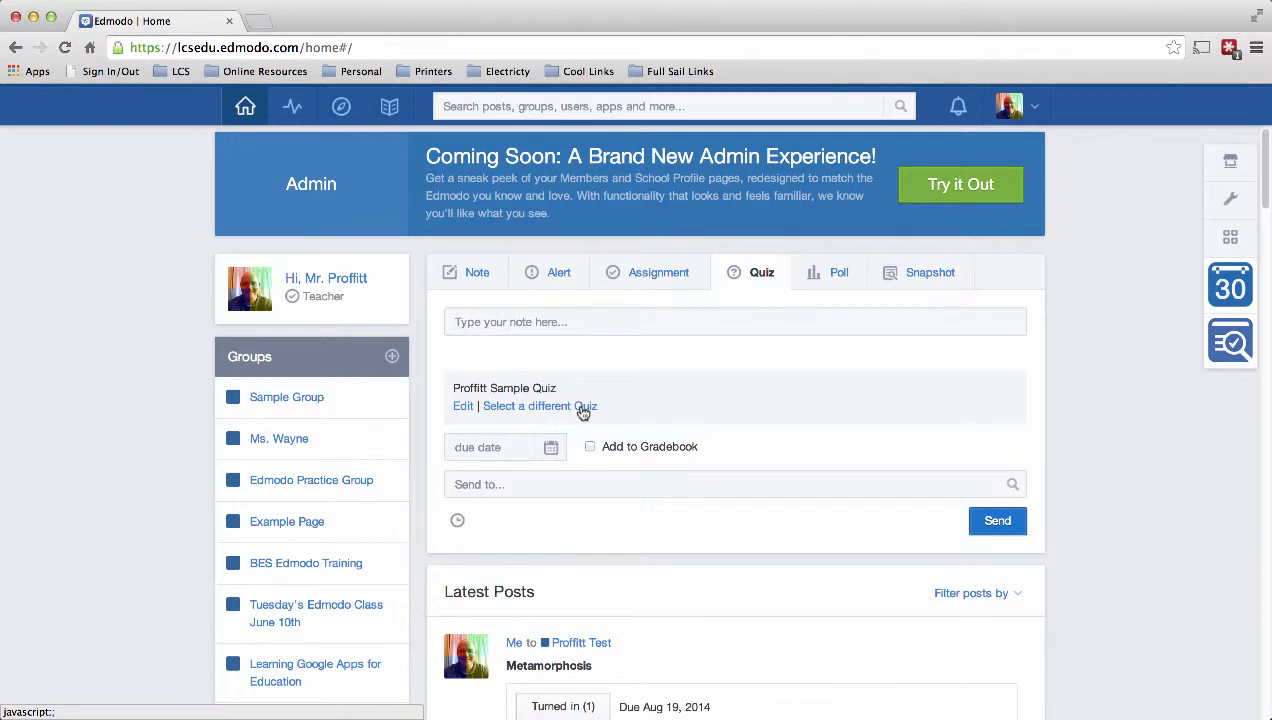
{"action": "left_click", "coordinate": [479, 447]}
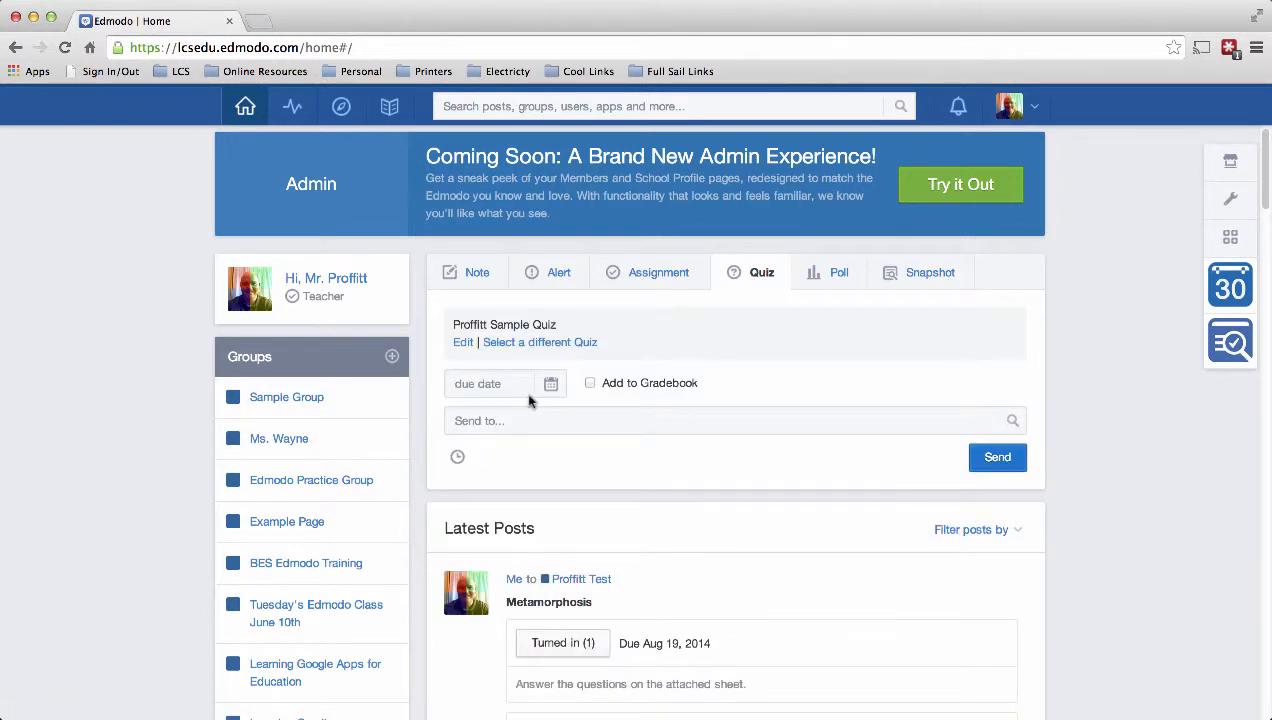
{"action": "left_click", "coordinate": [497, 384]}
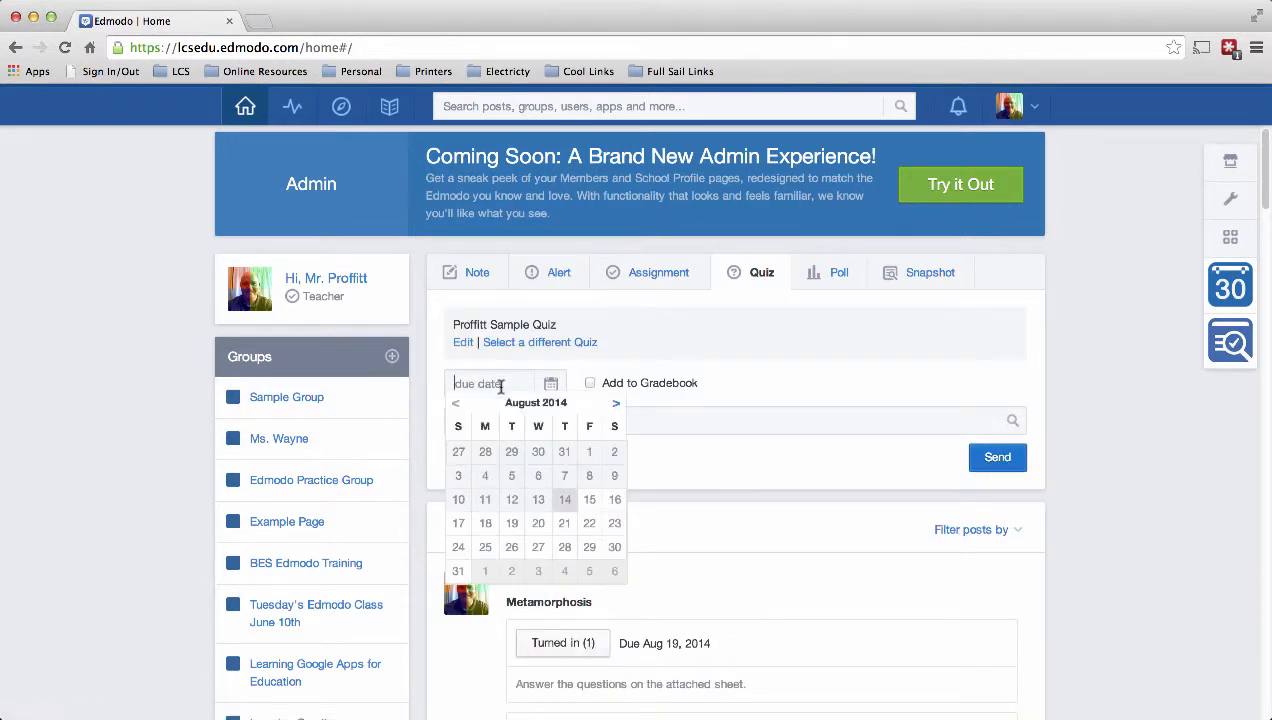
{"action": "left_click", "coordinate": [486, 524]}
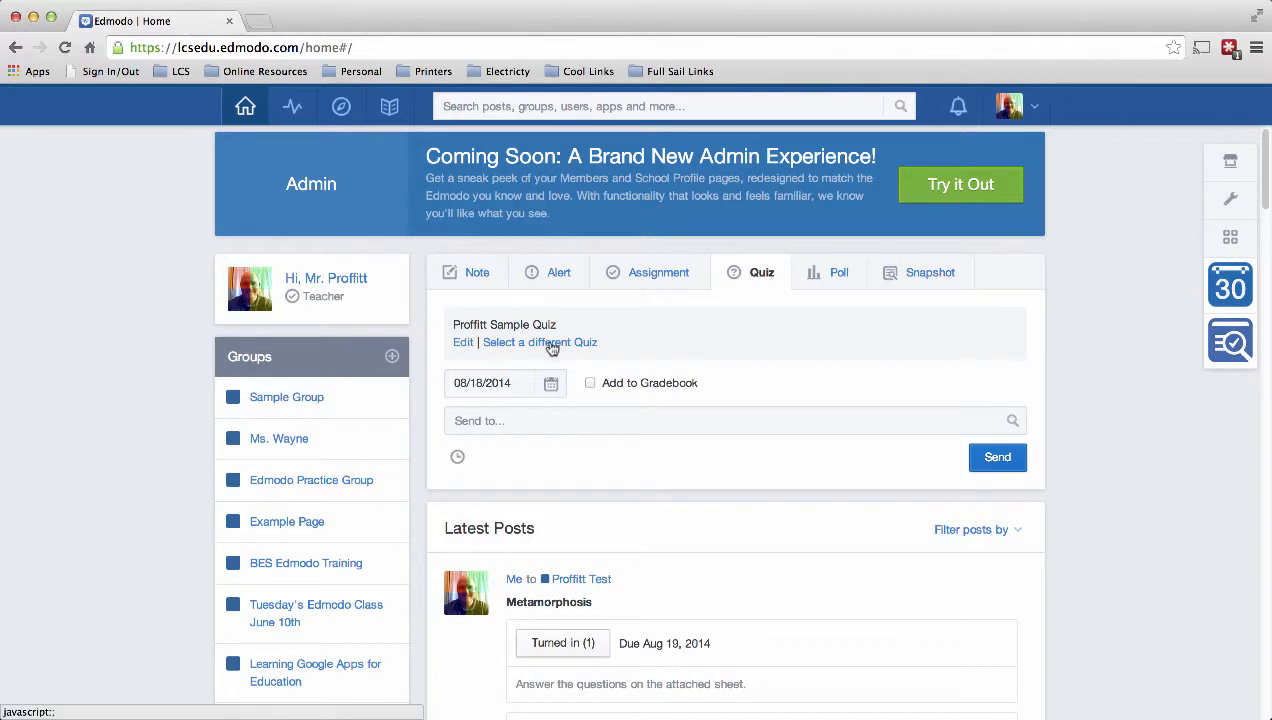
{"action": "scroll", "coordinate": [551, 340], "scroll_direction": "down", "scroll_amount": 1}
{"action": "scroll", "coordinate": [553, 345], "scroll_direction": "down", "scroll_amount": 3}
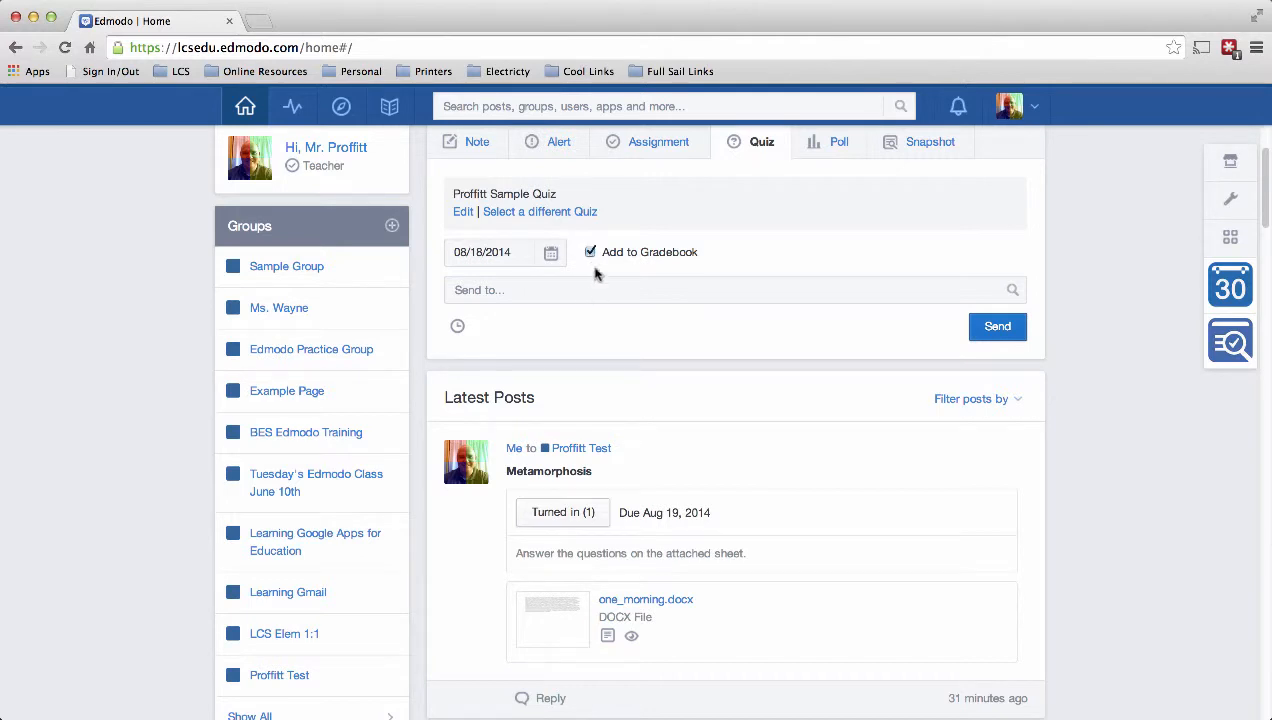
Step: Address the quiz to the teacher's Test group, not its parents group, and send it
{"action": "left_click", "coordinate": [506, 290]}
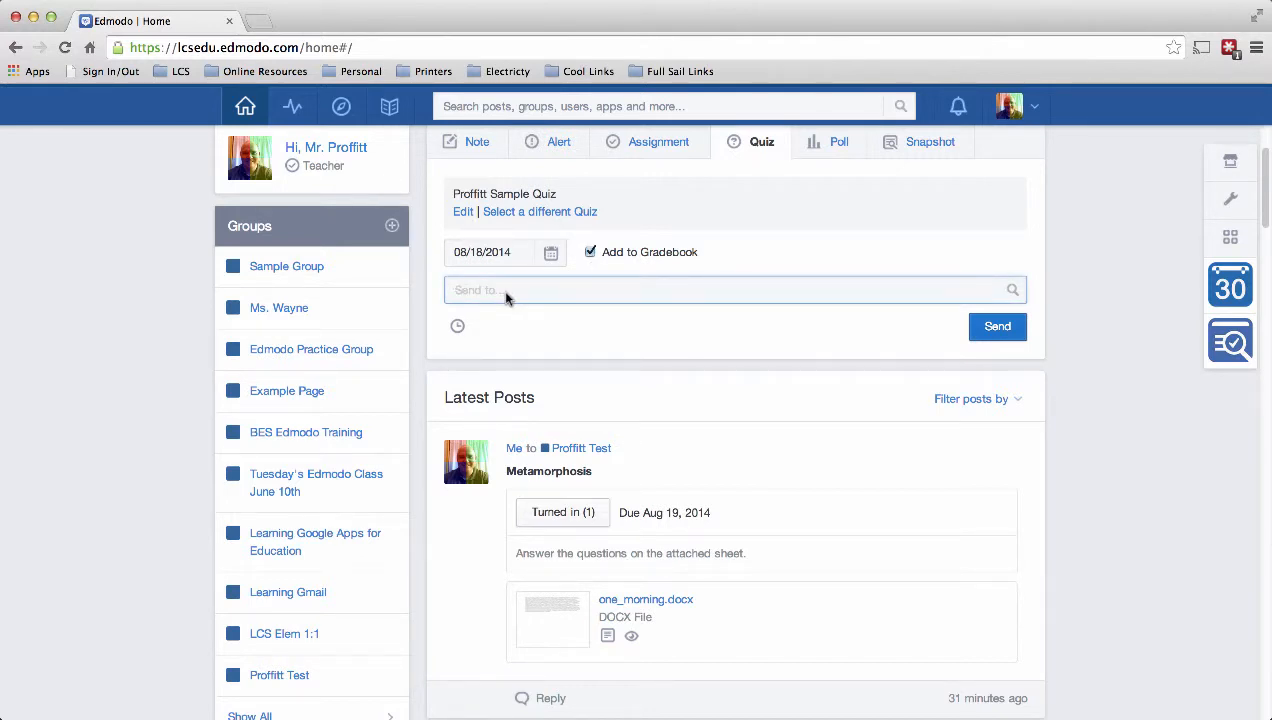
{"action": "type", "text": "Proffitt"}
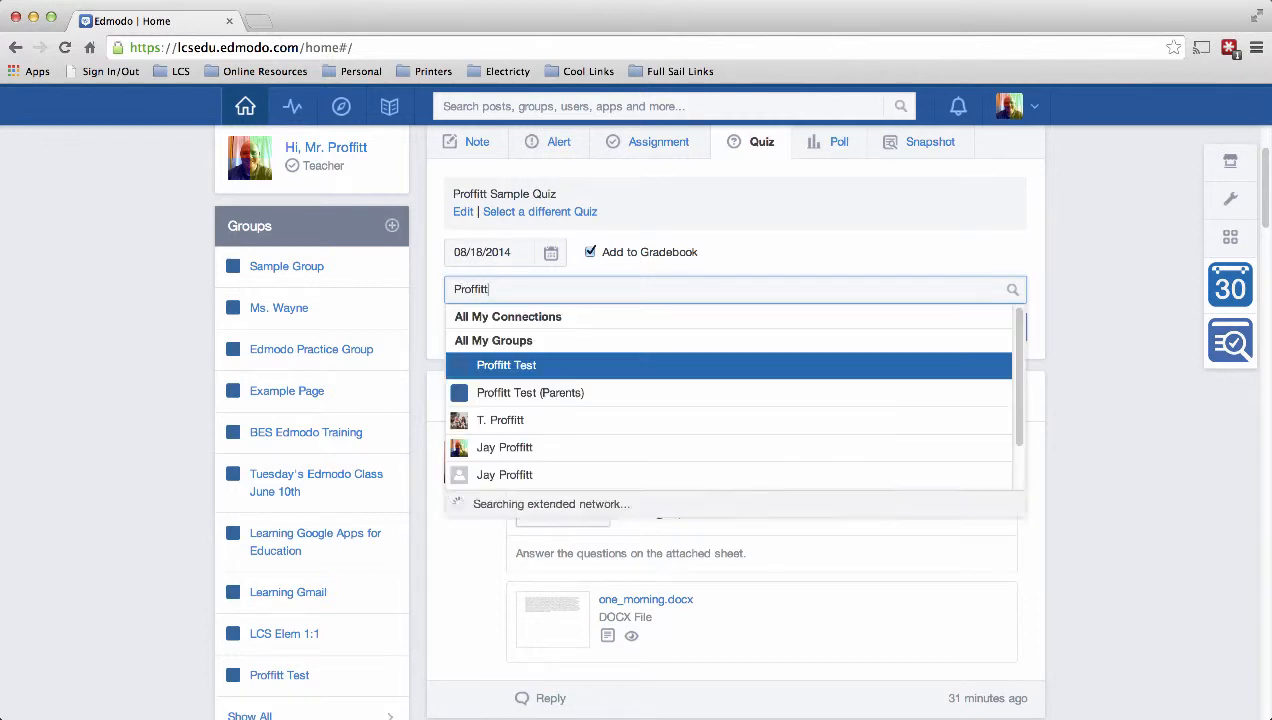
{"action": "left_click", "coordinate": [535, 370]}
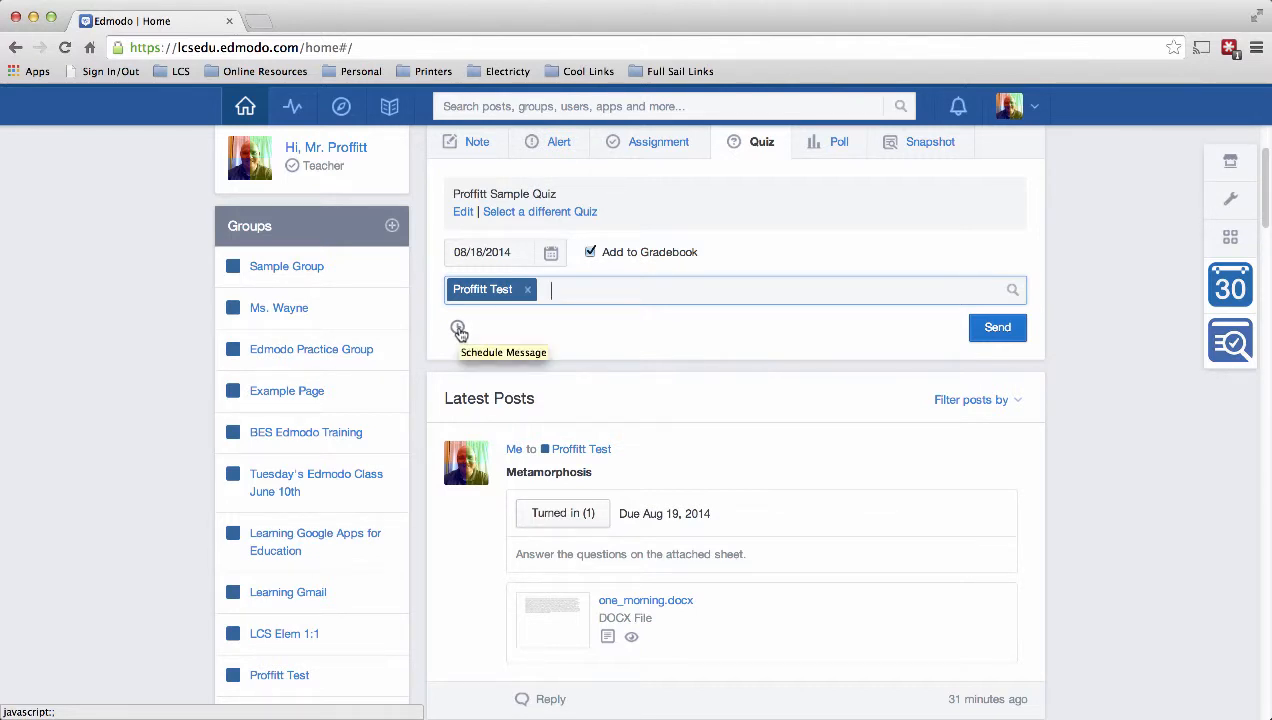
{"action": "left_click", "coordinate": [991, 337]}
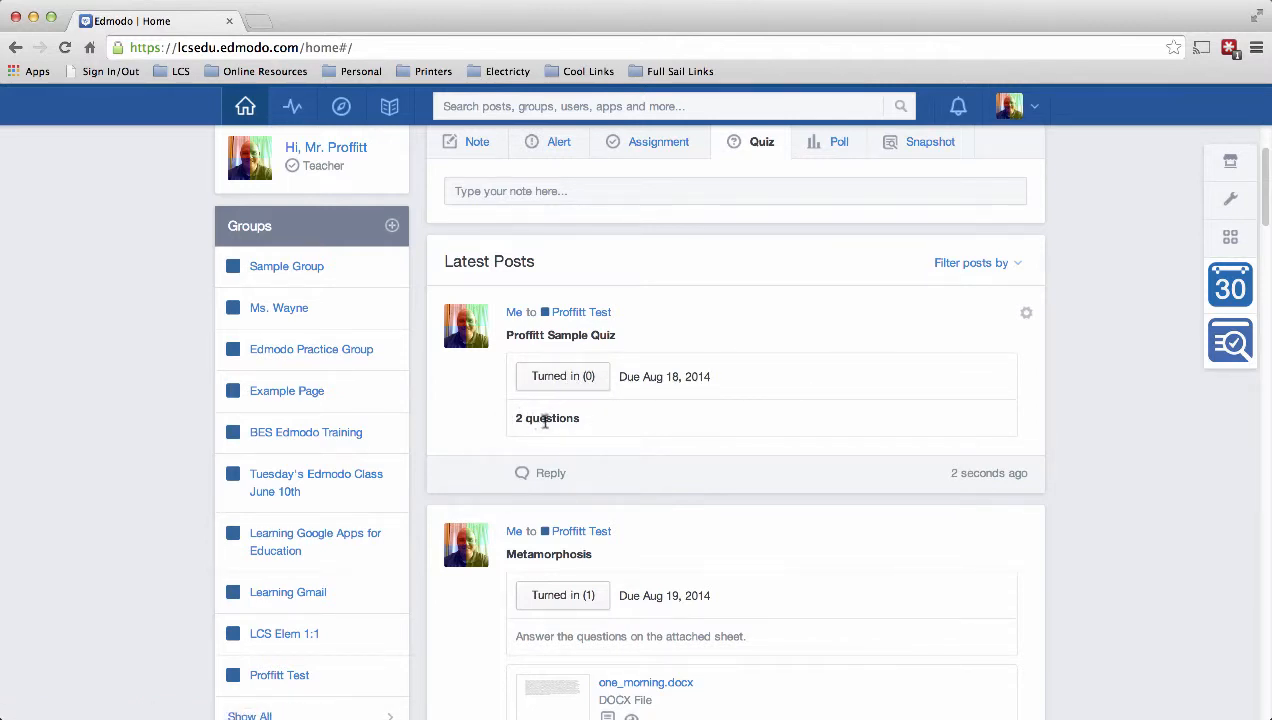
Step: Switch to the student's session in Firefox and start the sample quiz from the new group post
{"action": "left_click", "coordinate": [1007, 714]}
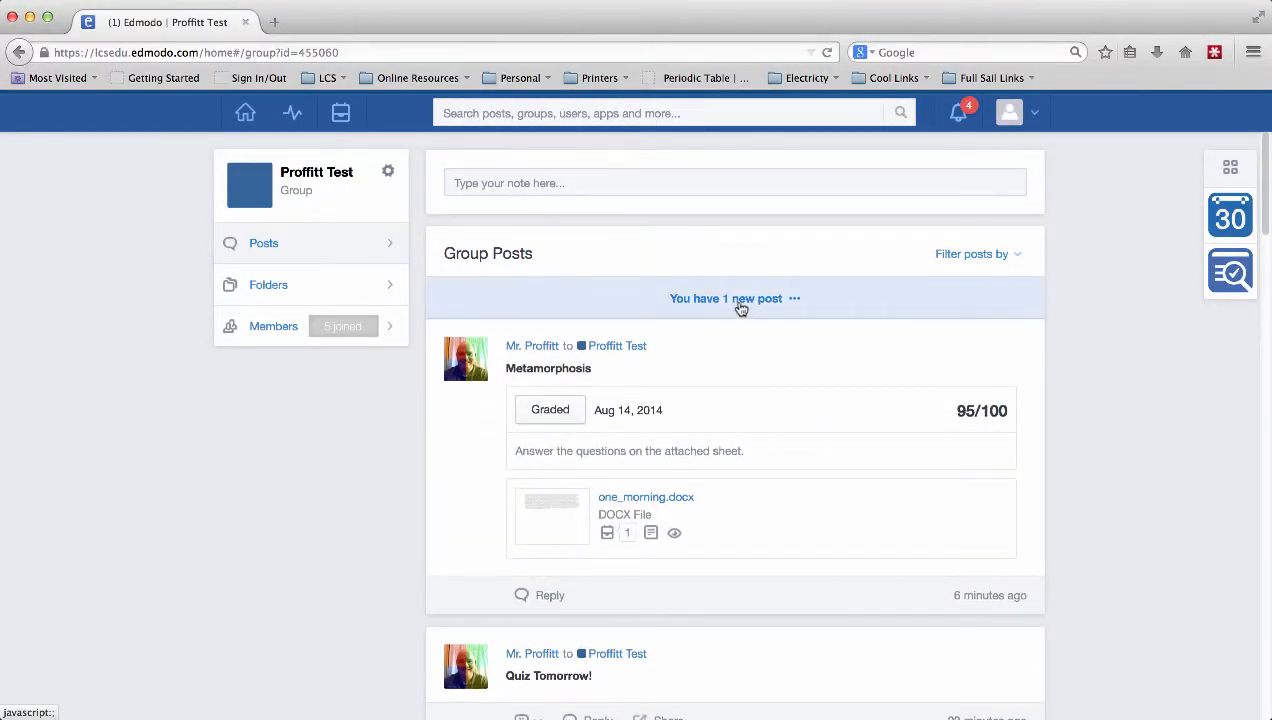
{"action": "left_click", "coordinate": [740, 300]}
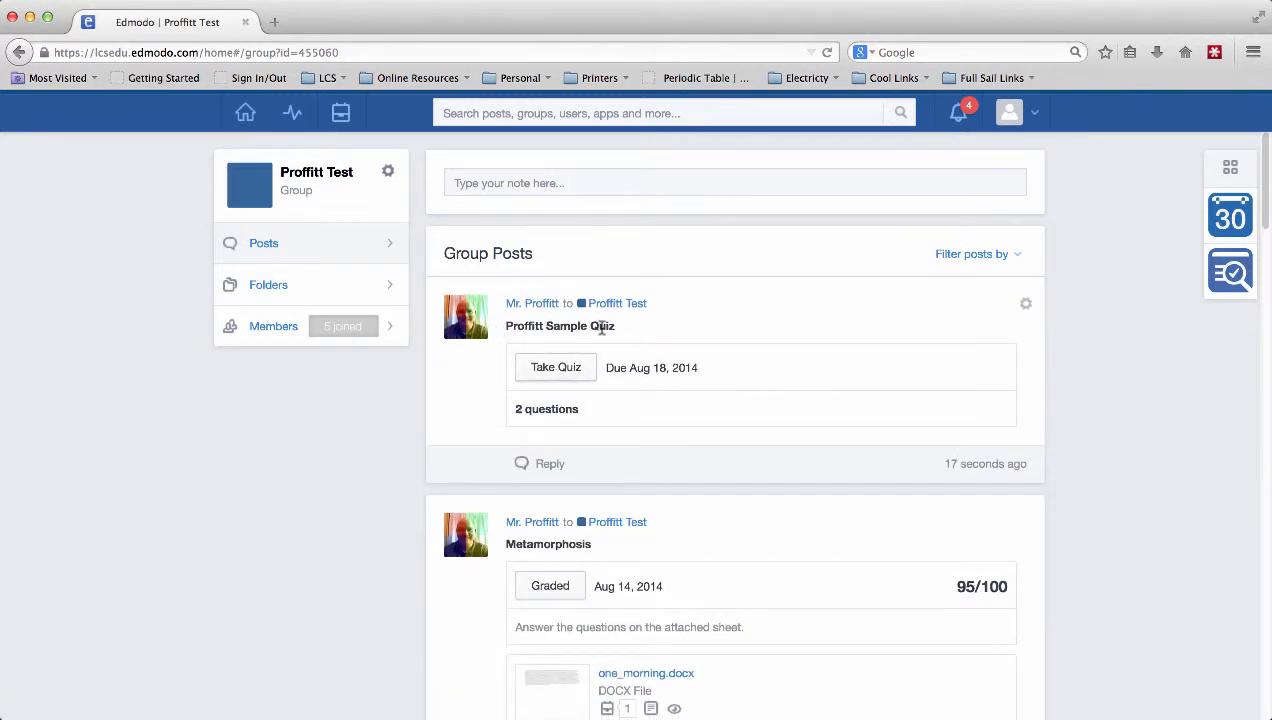
{"action": "left_click", "coordinate": [569, 378]}
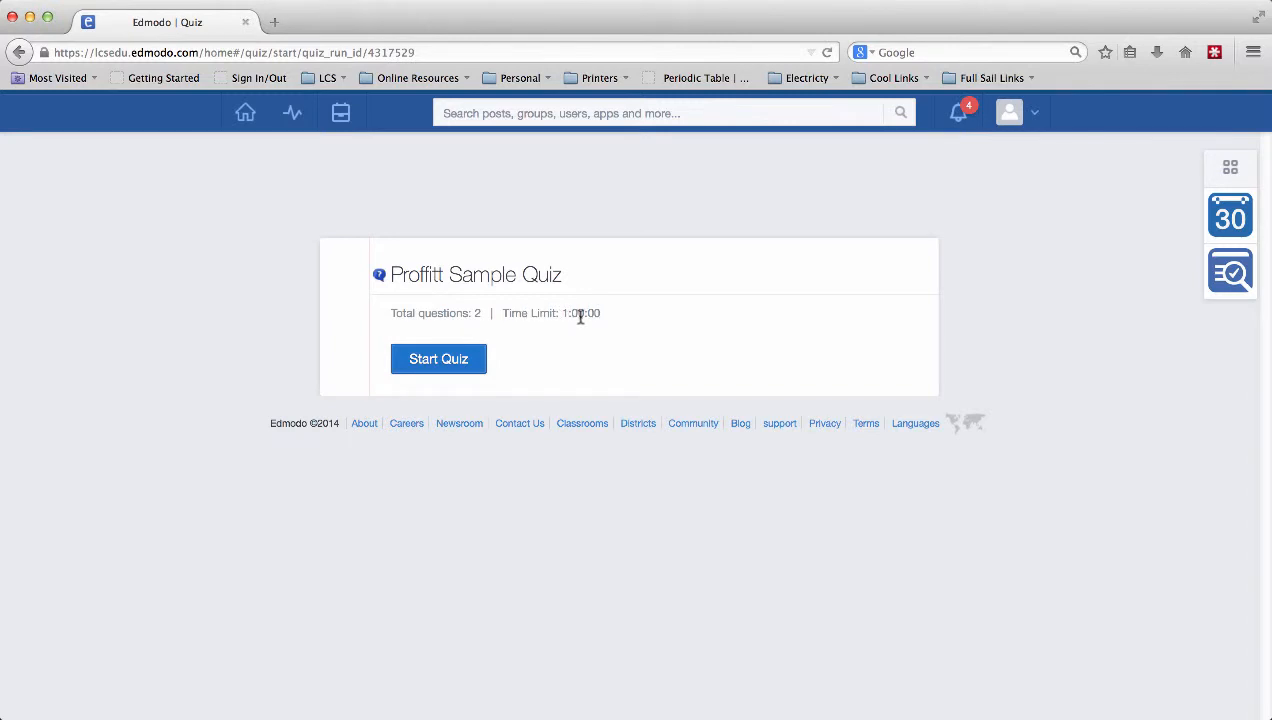
{"action": "left_click", "coordinate": [436, 362]}
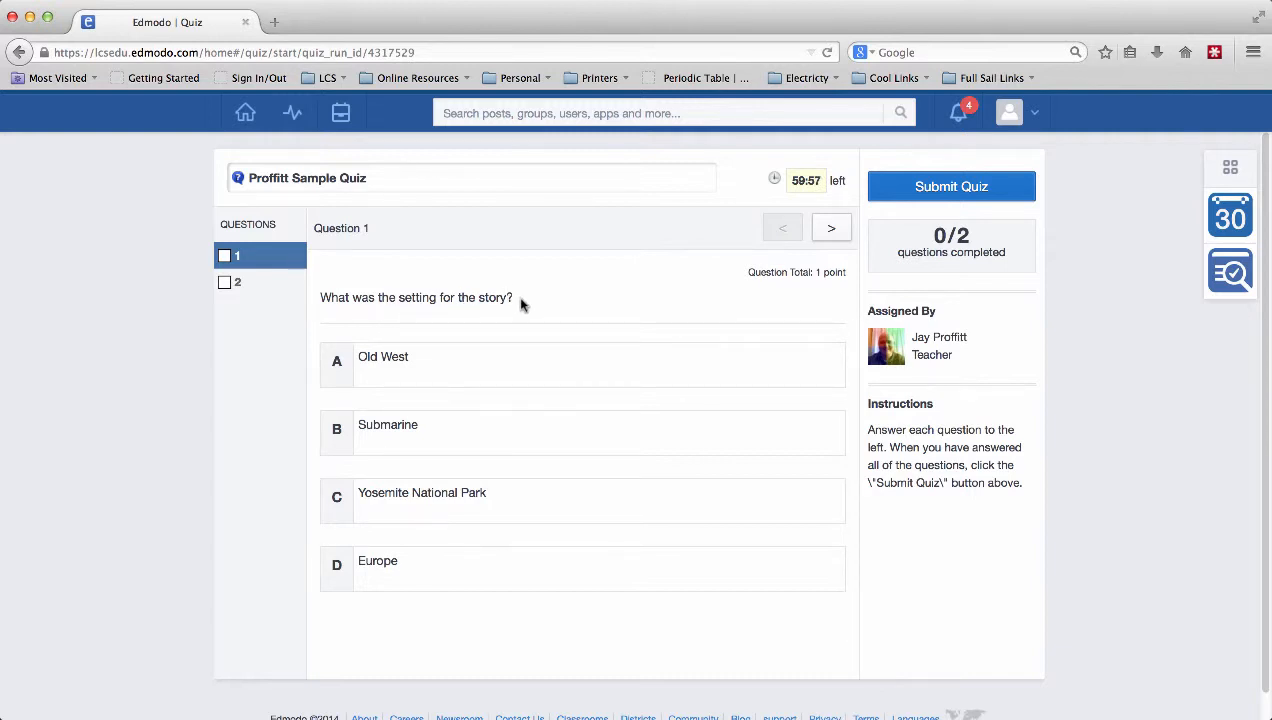
Step: Answer the story setting question with "Yosemite National Park" and the favorite color question with "Green"
{"action": "left_click", "coordinate": [449, 512]}
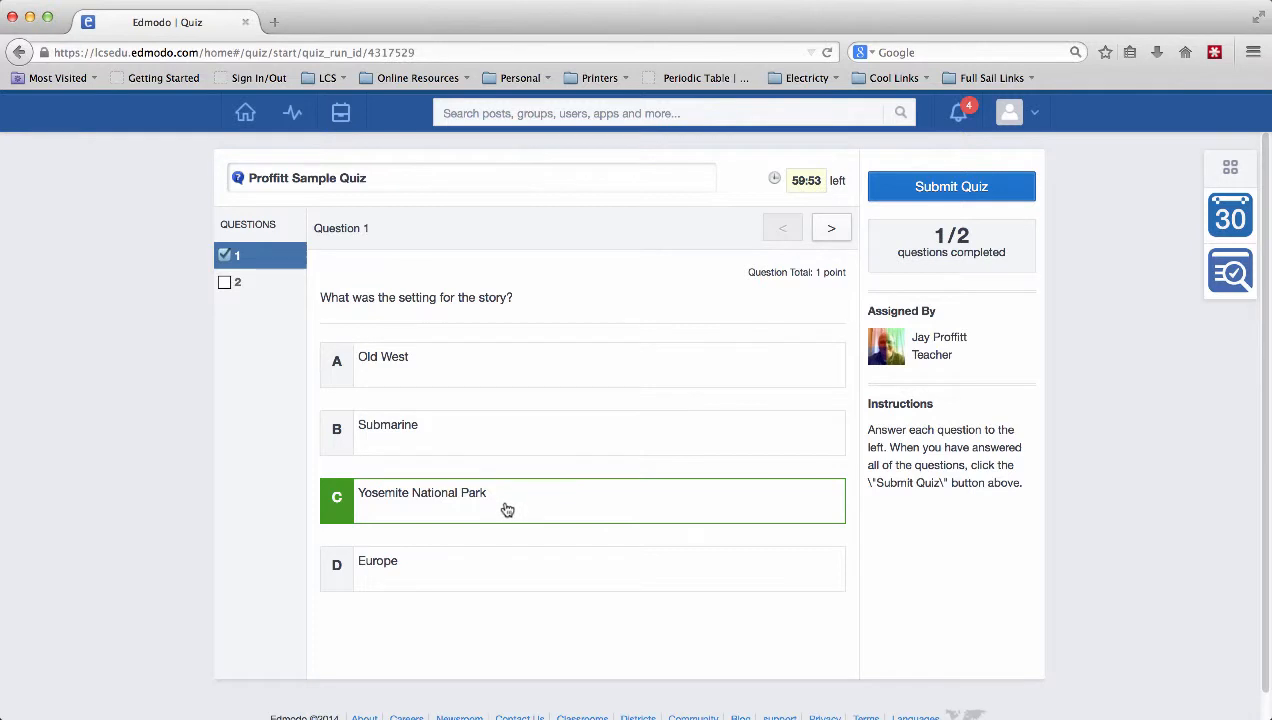
{"action": "left_click", "coordinate": [833, 233]}
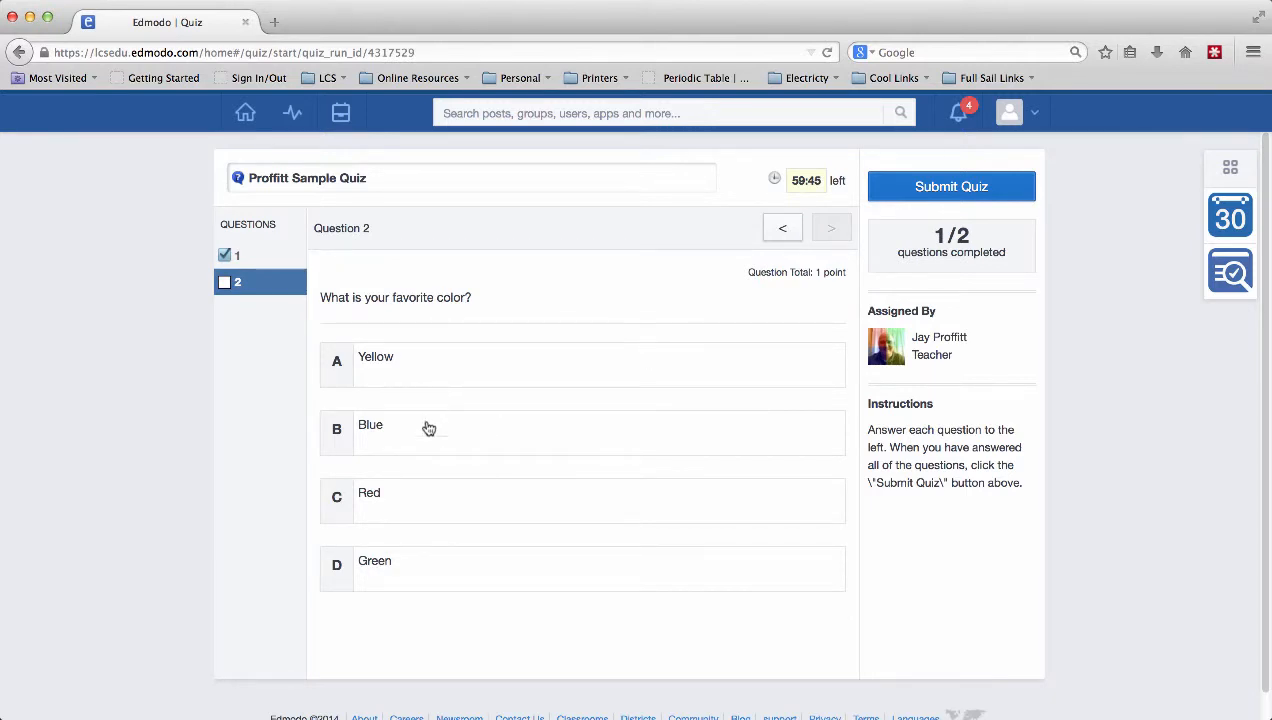
{"action": "left_click", "coordinate": [334, 584]}
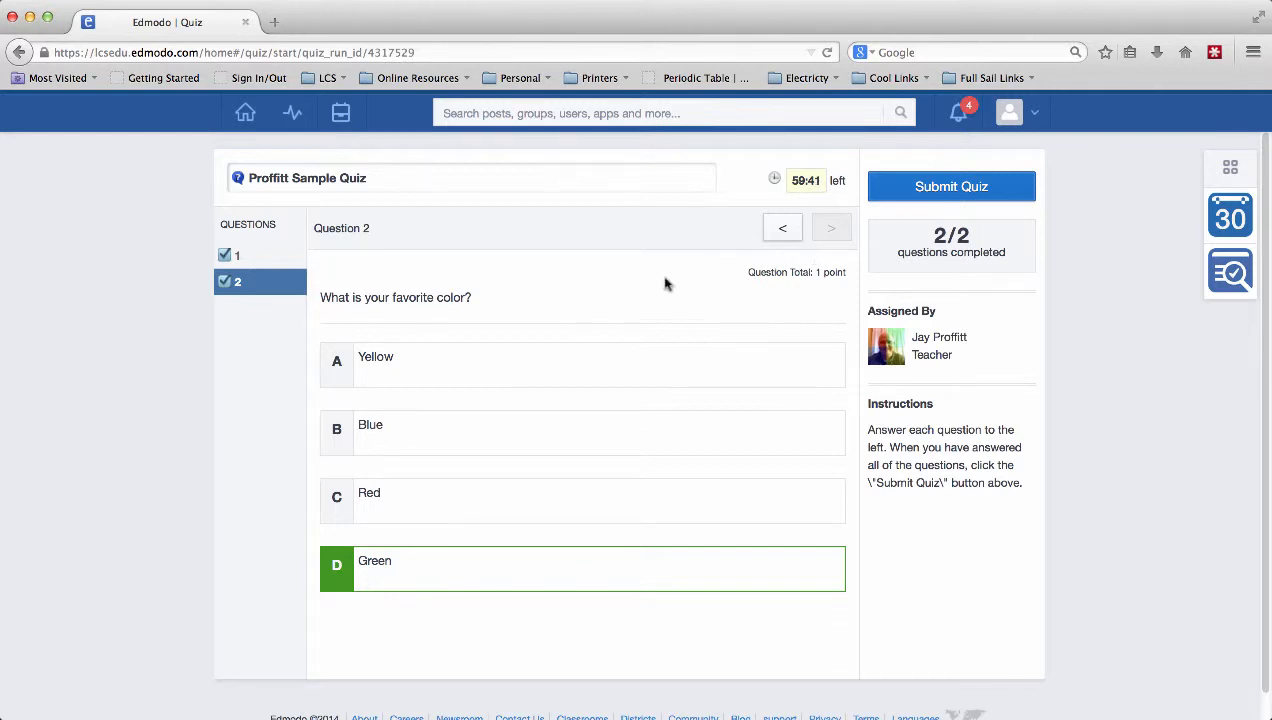
Step: Move back and forth between questions 1 and 2 to review the chosen answers
{"action": "left_click", "coordinate": [277, 259]}
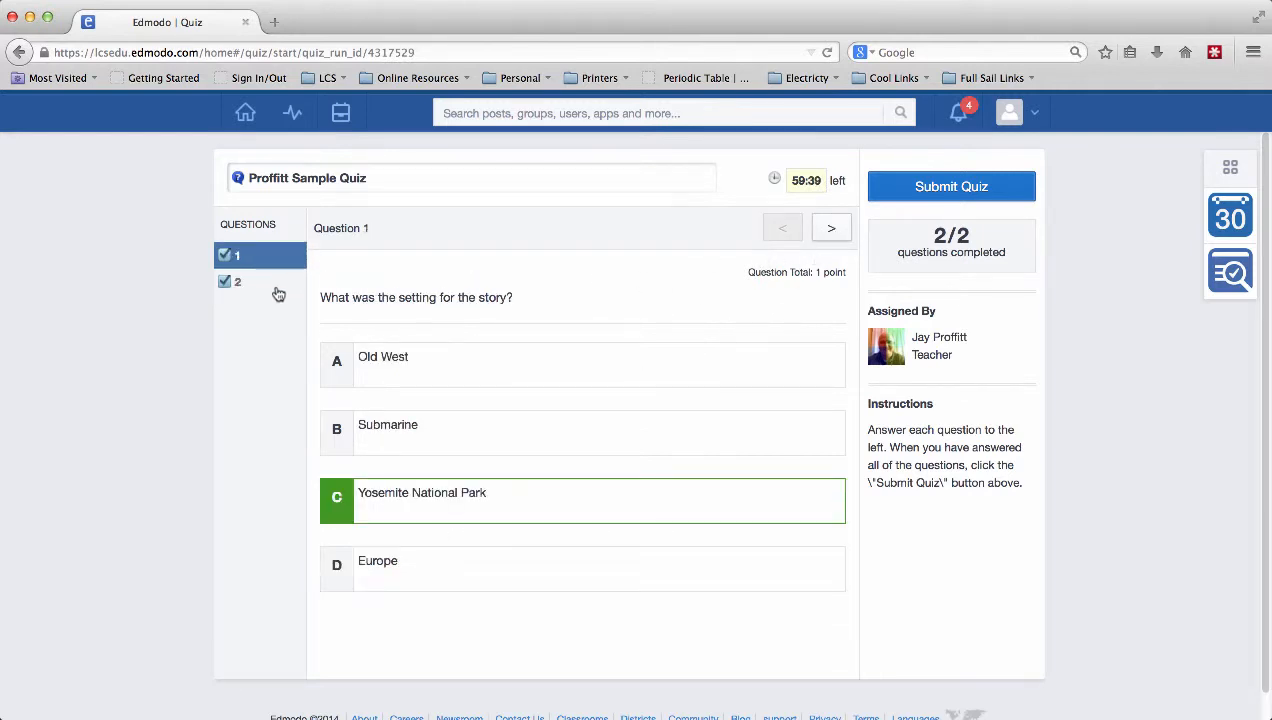
{"action": "left_click", "coordinate": [276, 288]}
{"action": "left_click", "coordinate": [272, 261]}
{"action": "left_click", "coordinate": [268, 289]}
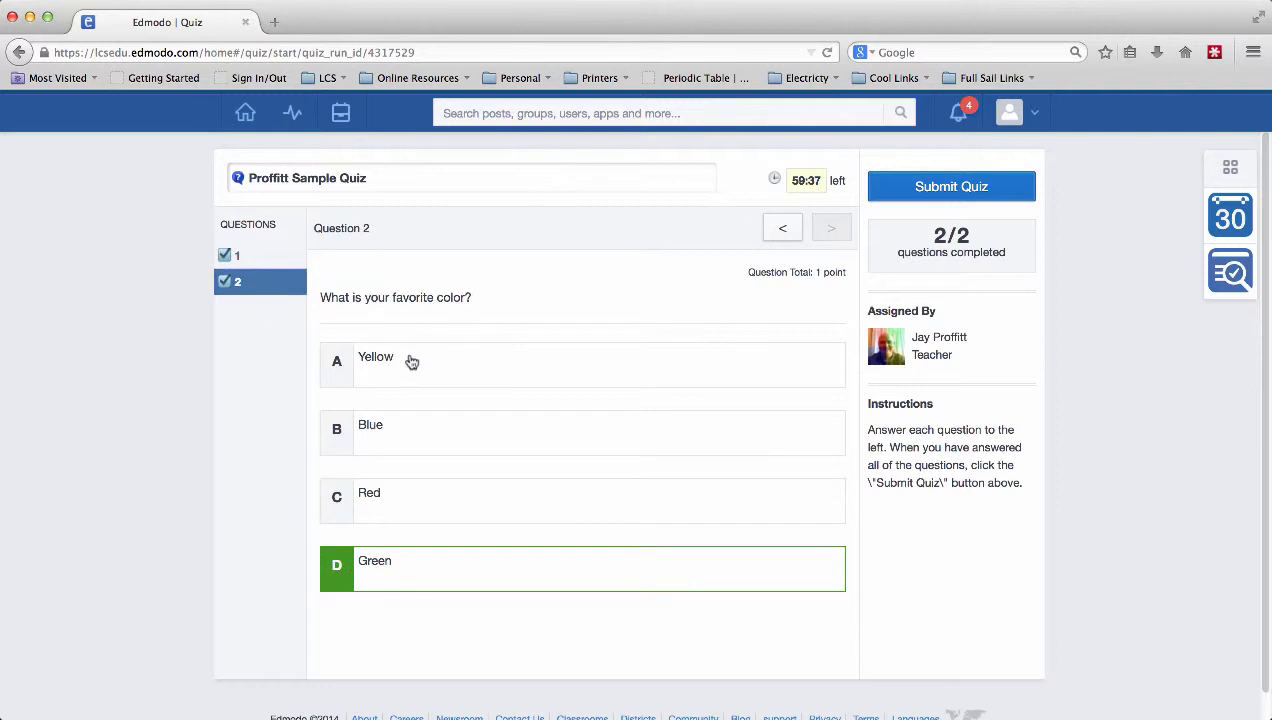
Step: Try Yellow for the color question and Submarine for the setting question, restoring Green and Yosemite National Park
{"action": "left_click", "coordinate": [442, 376]}
{"action": "left_click", "coordinate": [415, 574]}
{"action": "left_click", "coordinate": [266, 258]}
{"action": "left_click", "coordinate": [416, 437]}
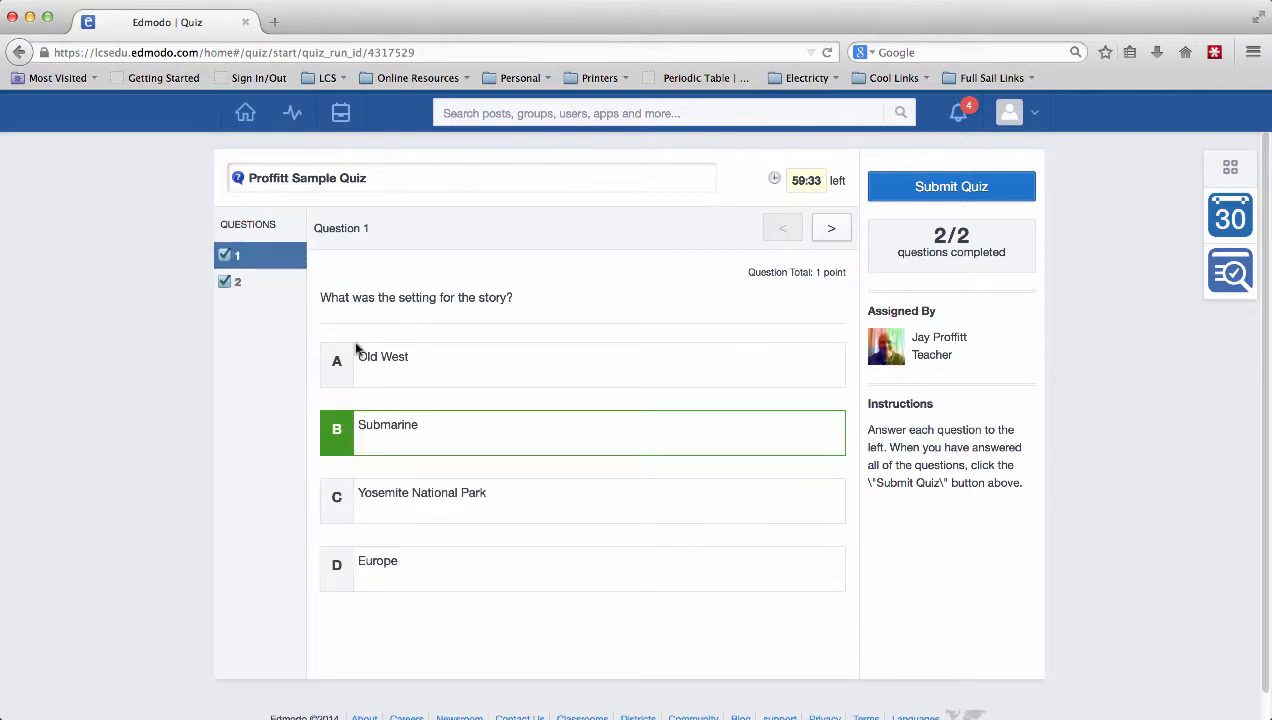
{"action": "left_click", "coordinate": [416, 497]}
{"action": "left_click", "coordinate": [266, 291]}
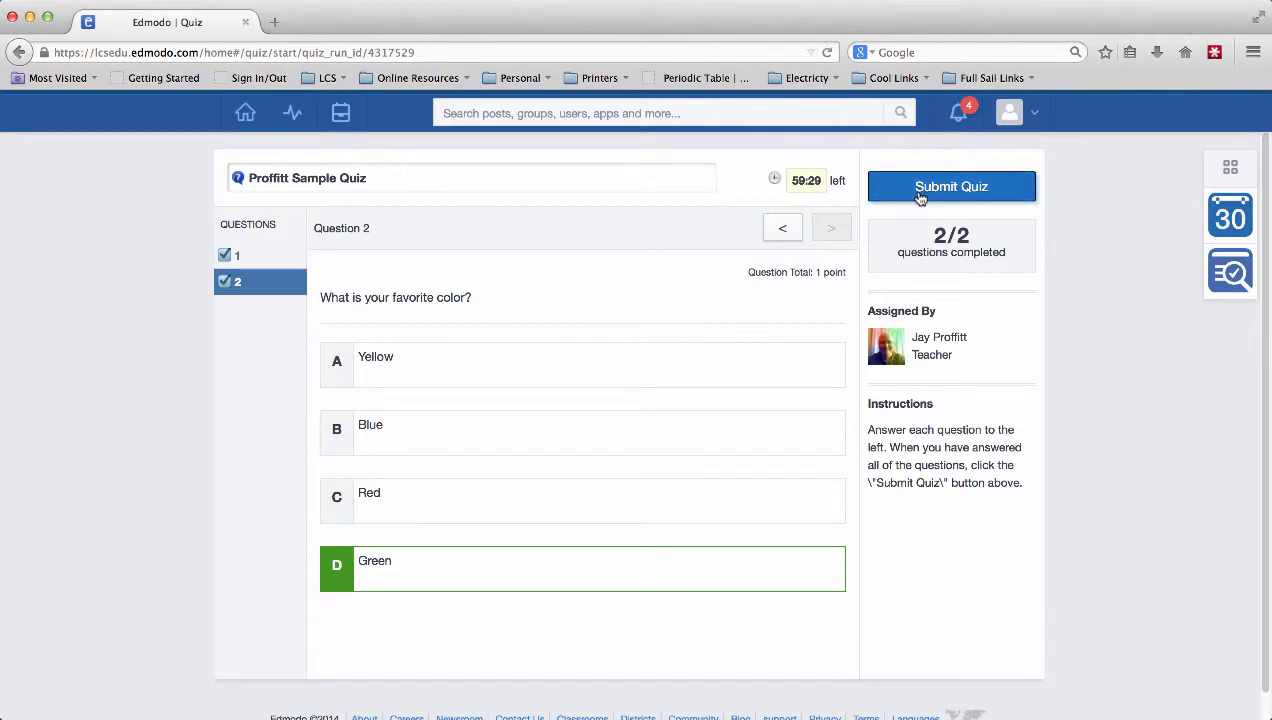
Step: Submit the completed quiz and confirm ending it
{"action": "left_click", "coordinate": [958, 189]}
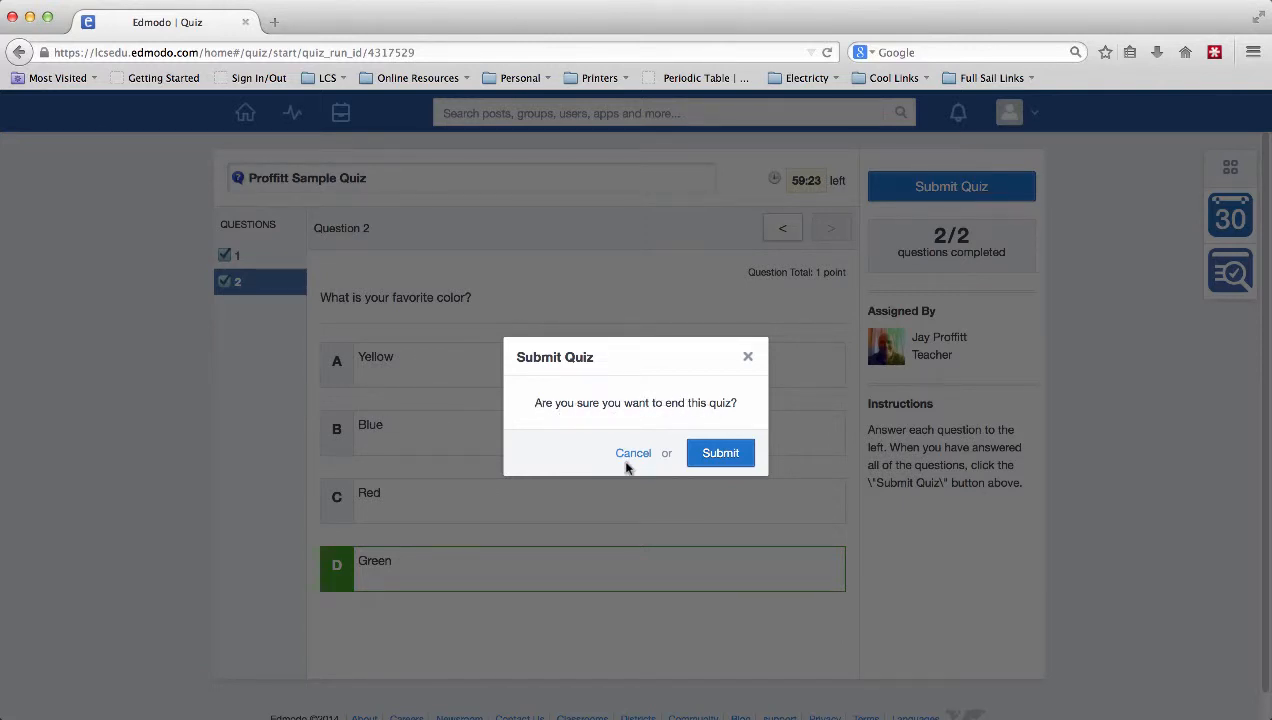
{"action": "left_click", "coordinate": [719, 454]}
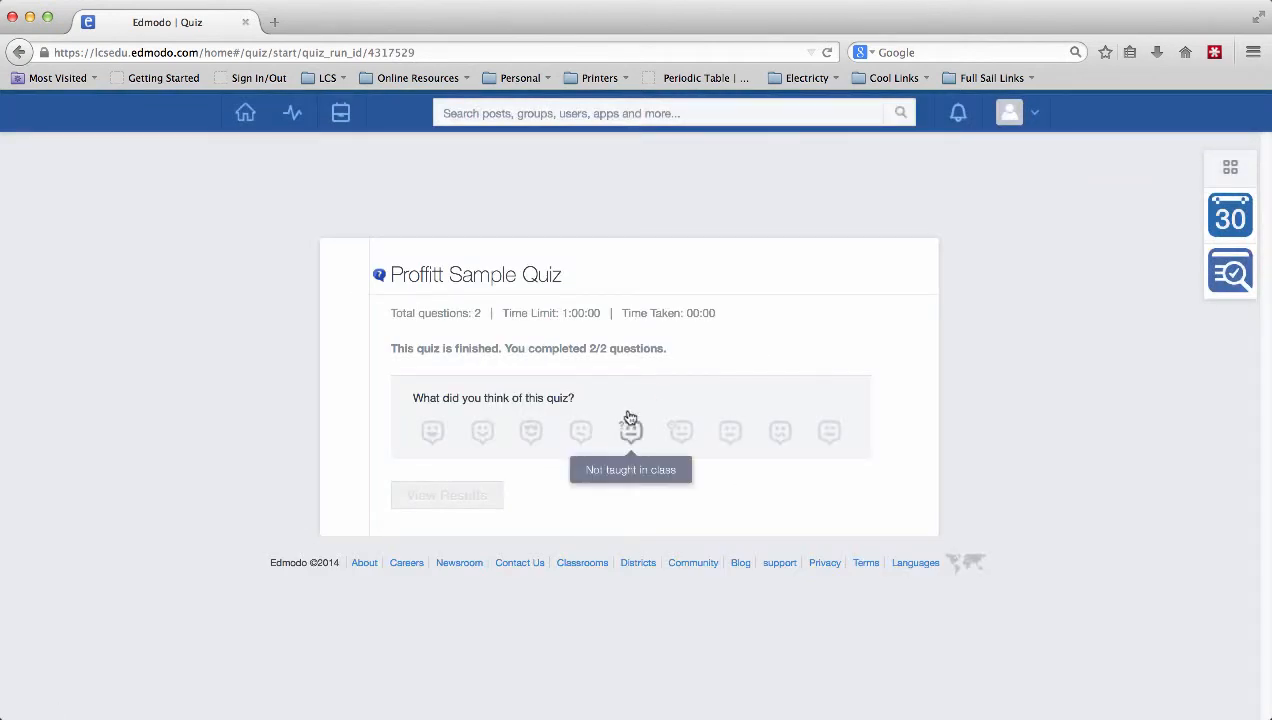
Step: Rate the quiz as "Awesome!" and open its results
{"action": "left_click", "coordinate": [433, 440]}
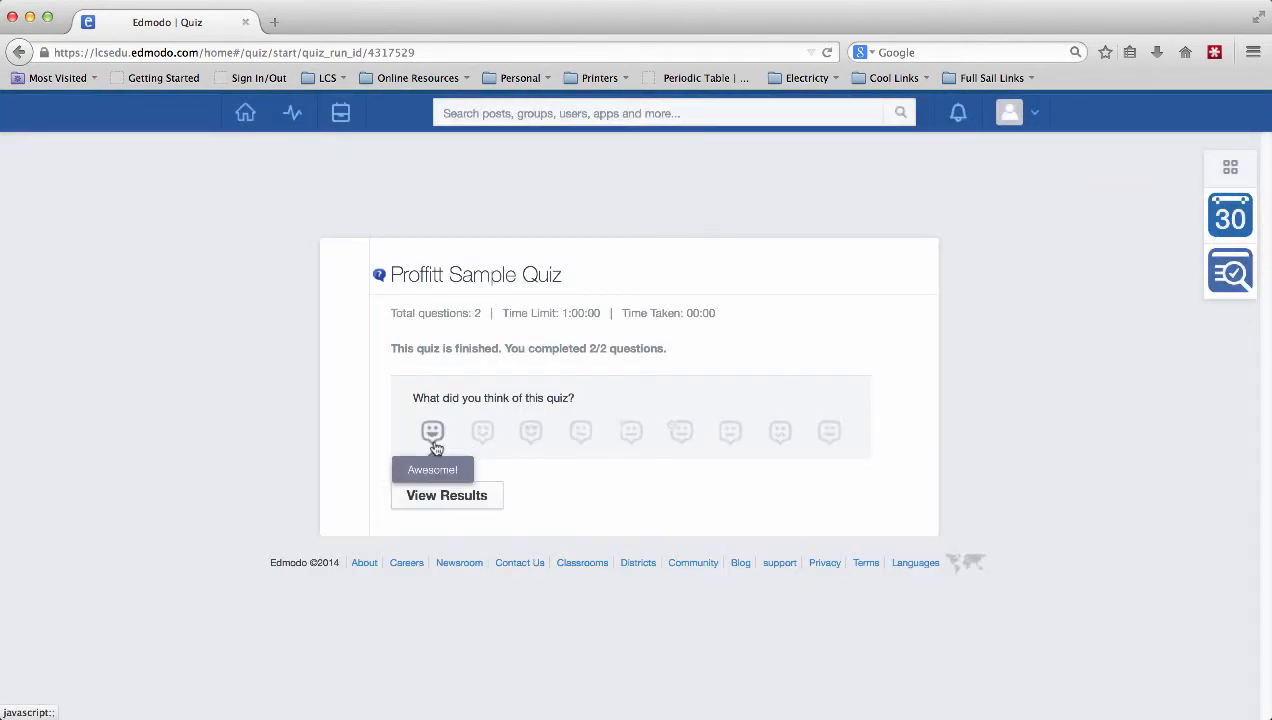
{"action": "left_click", "coordinate": [480, 500]}
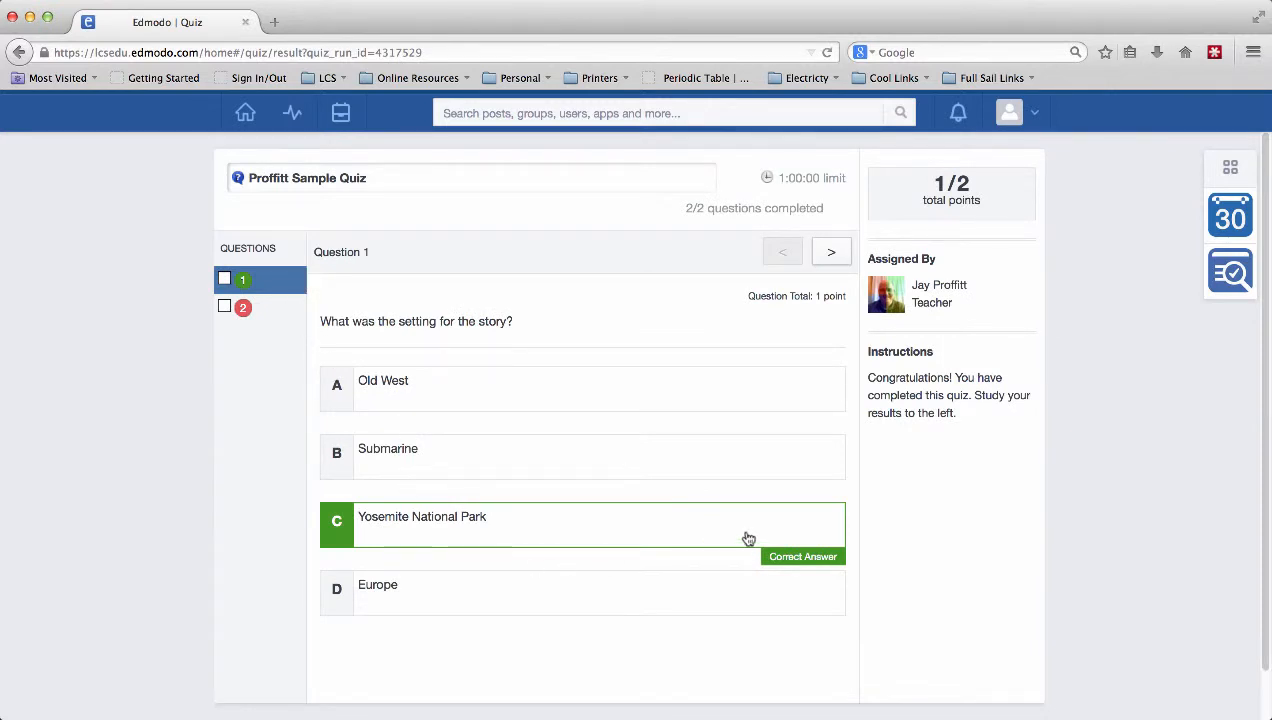
Step: Review the result for question 2, the favorite color question, and return to the student's home page
{"action": "left_click", "coordinate": [266, 308]}
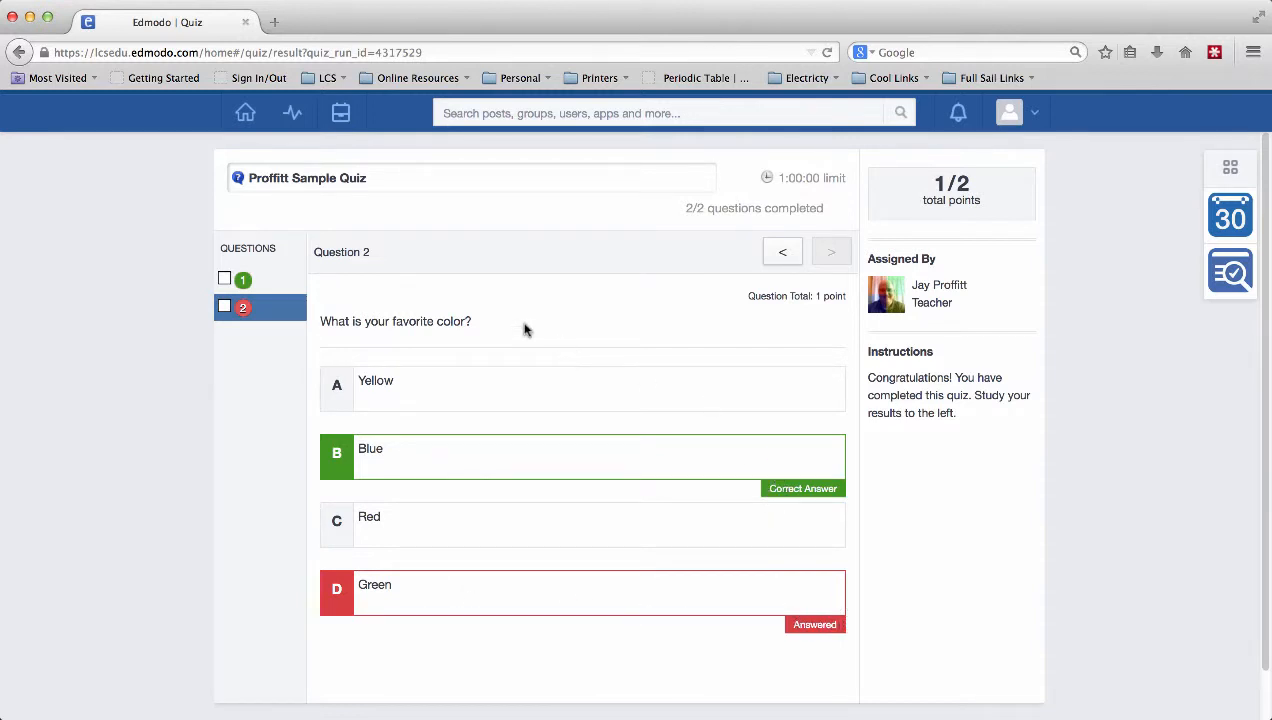
{"action": "left_click", "coordinate": [245, 113]}
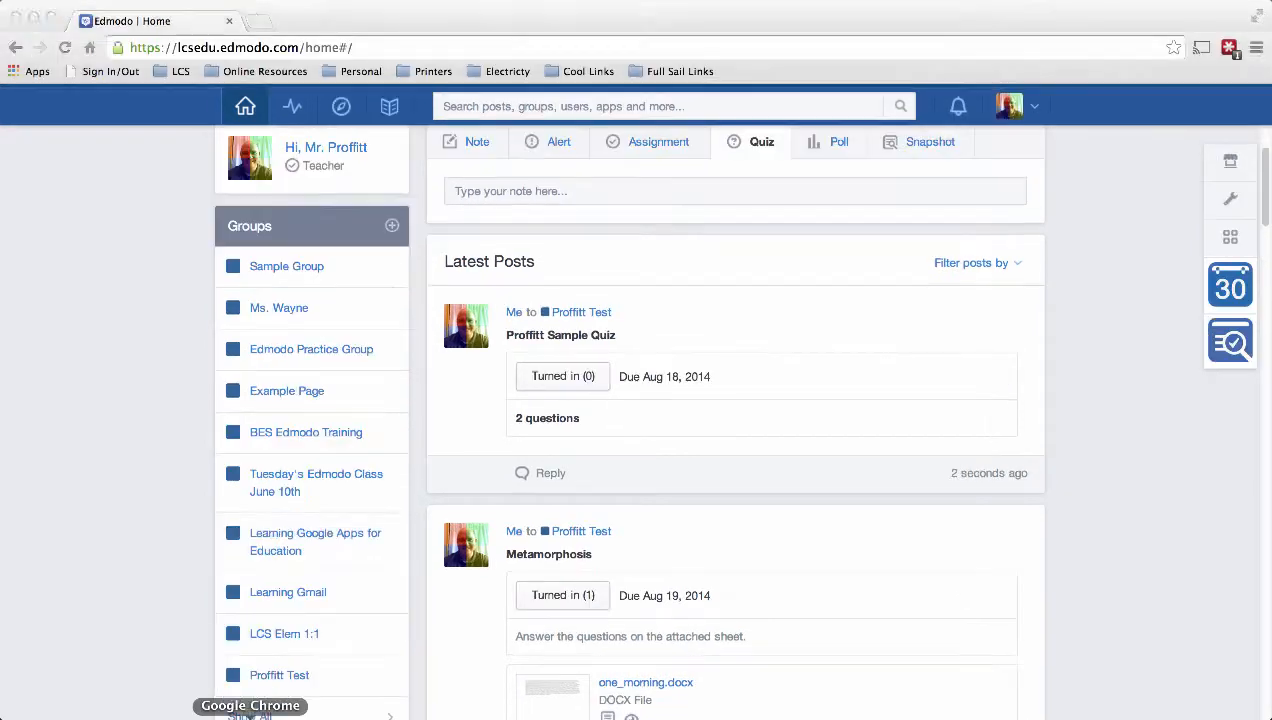
Step: Switch to the teacher's Edmodo session in Google Chrome and reload its home page to update the latest posts
{"action": "left_click", "coordinate": [252, 708]}
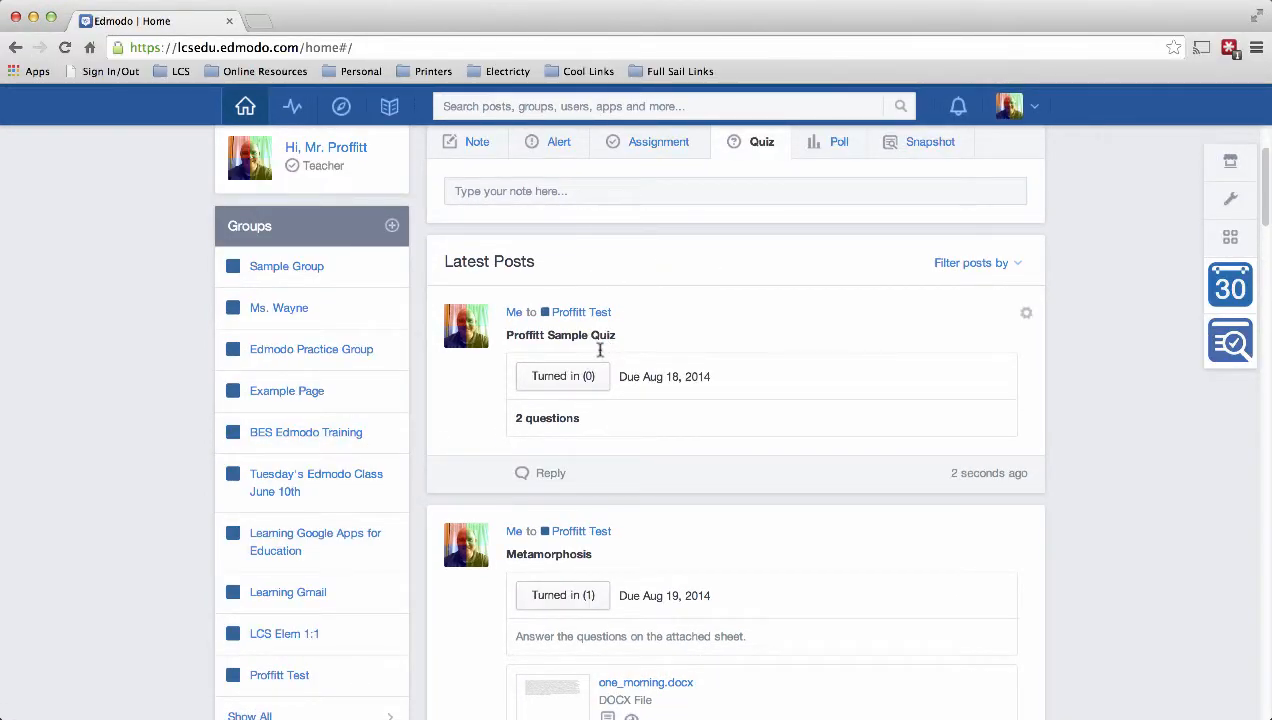
{"action": "left_click", "coordinate": [64, 47]}
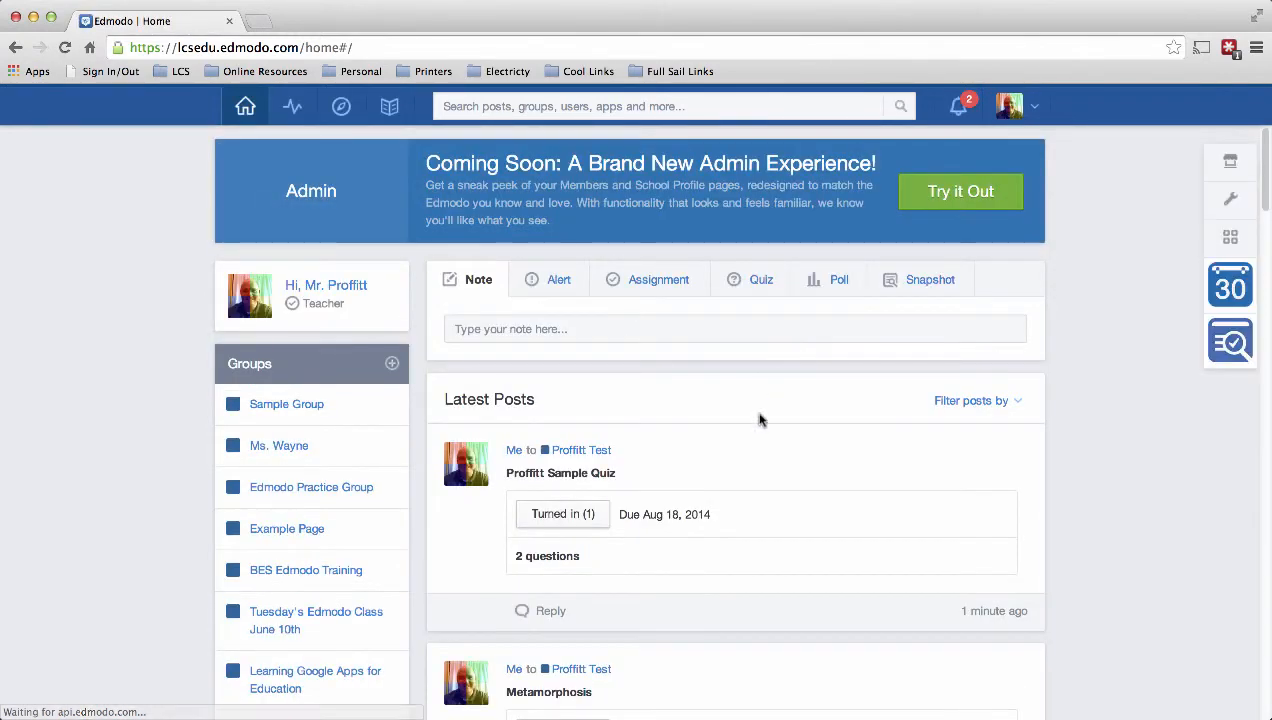
Step: Open the sample quiz's turned-in results and check the correct-answer percentages for questions 1 and 2 in the Question Breakdown
{"action": "left_click", "coordinate": [573, 522]}
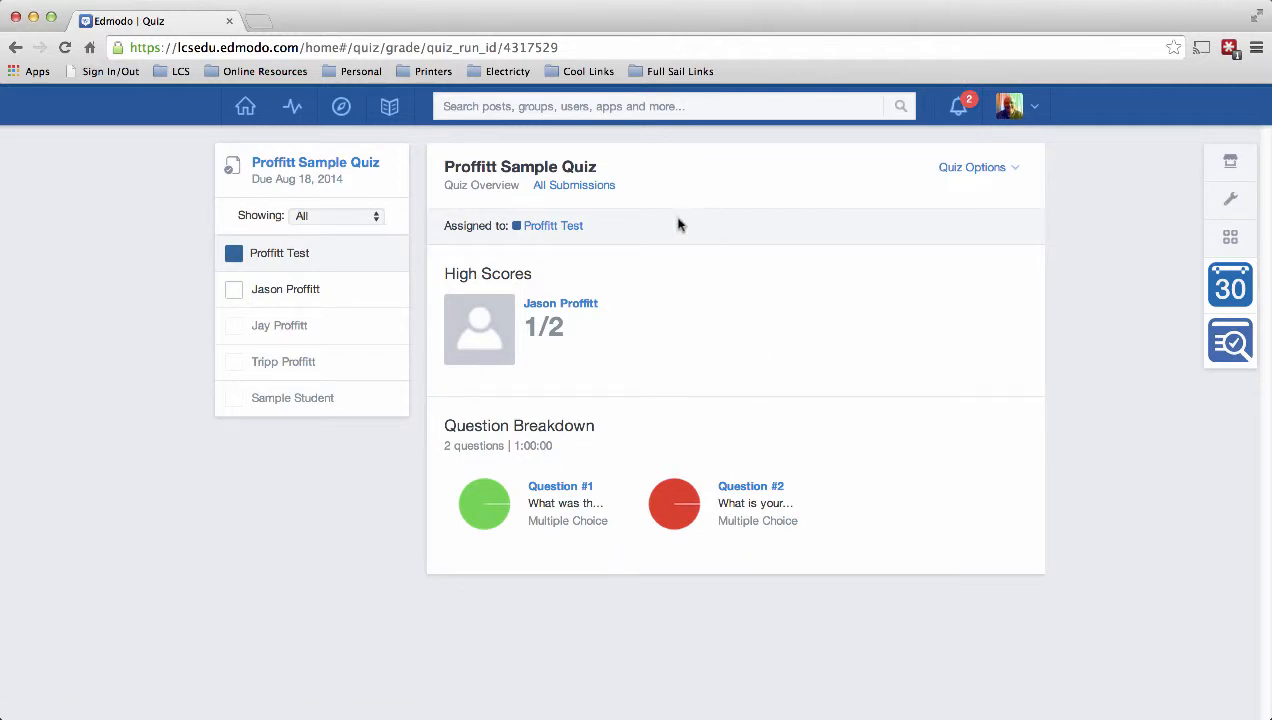
{"action": "mouse_move", "coordinate": [491, 503]}
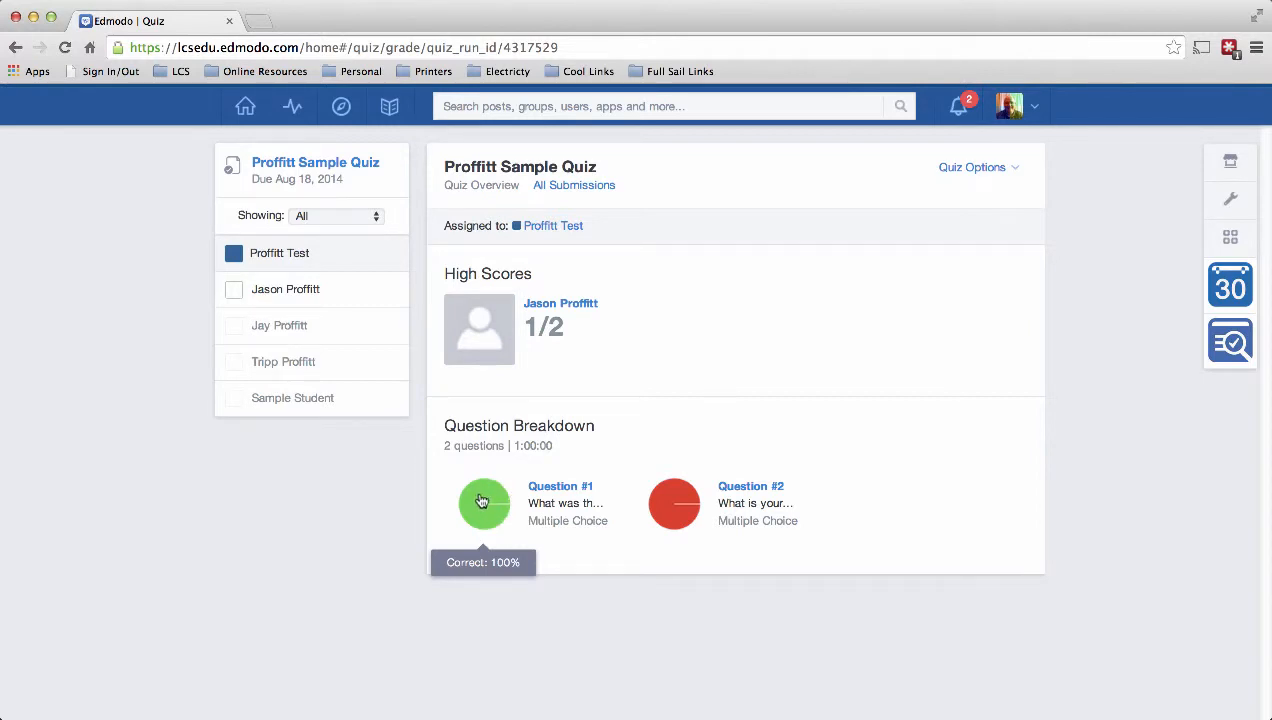
{"action": "mouse_move", "coordinate": [680, 500]}
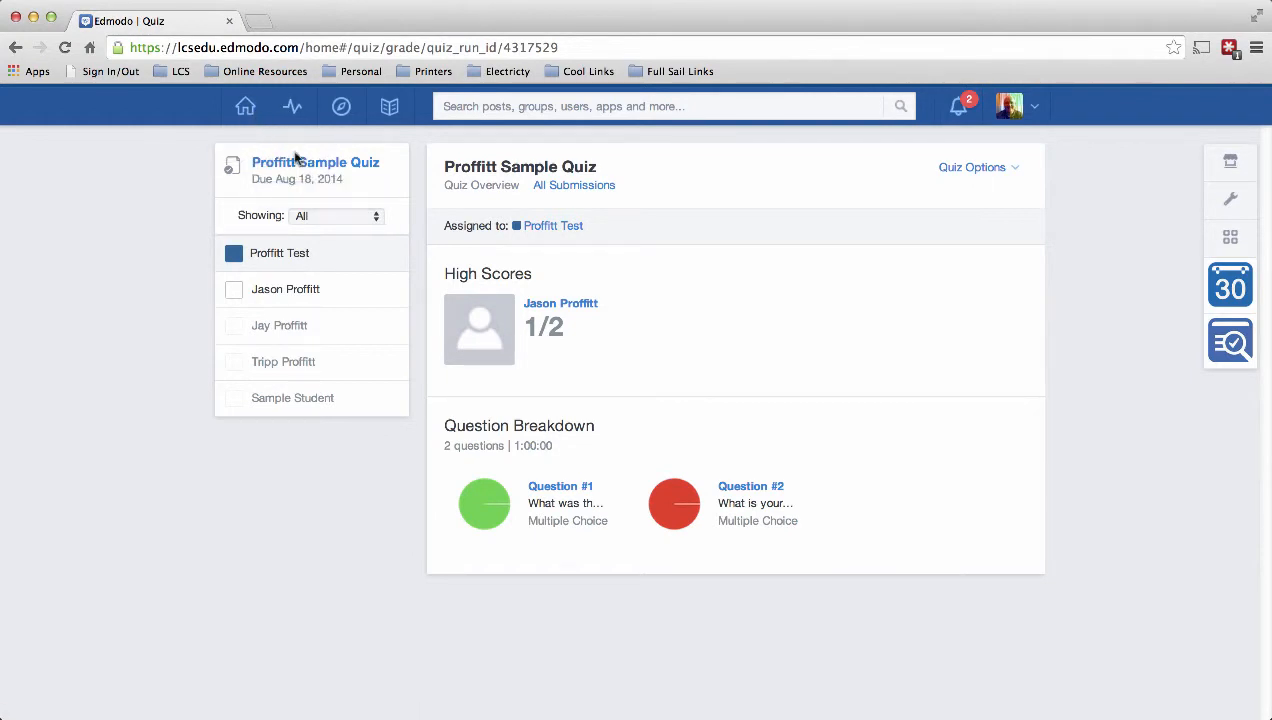
Step: View the page of the group the quiz is assigned to and open that group's Progress gradebook
{"action": "left_click", "coordinate": [556, 227]}
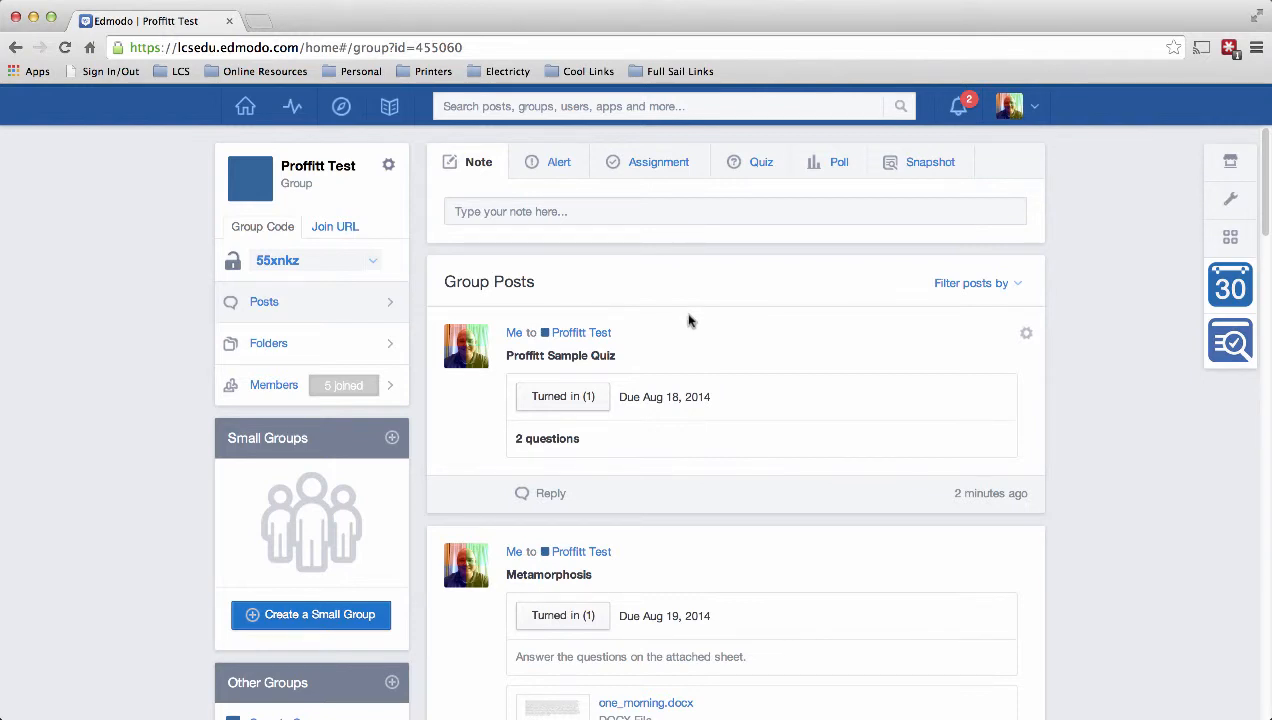
{"action": "left_click", "coordinate": [296, 112]}
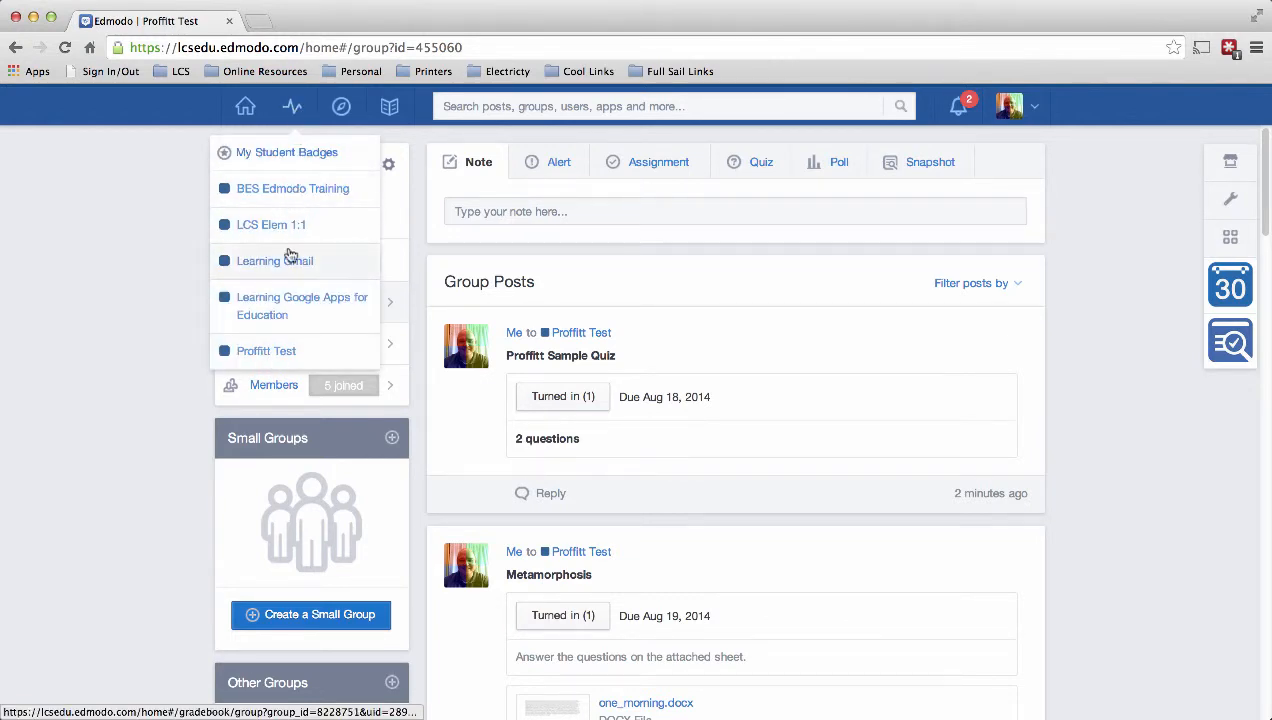
{"action": "left_click", "coordinate": [266, 352]}
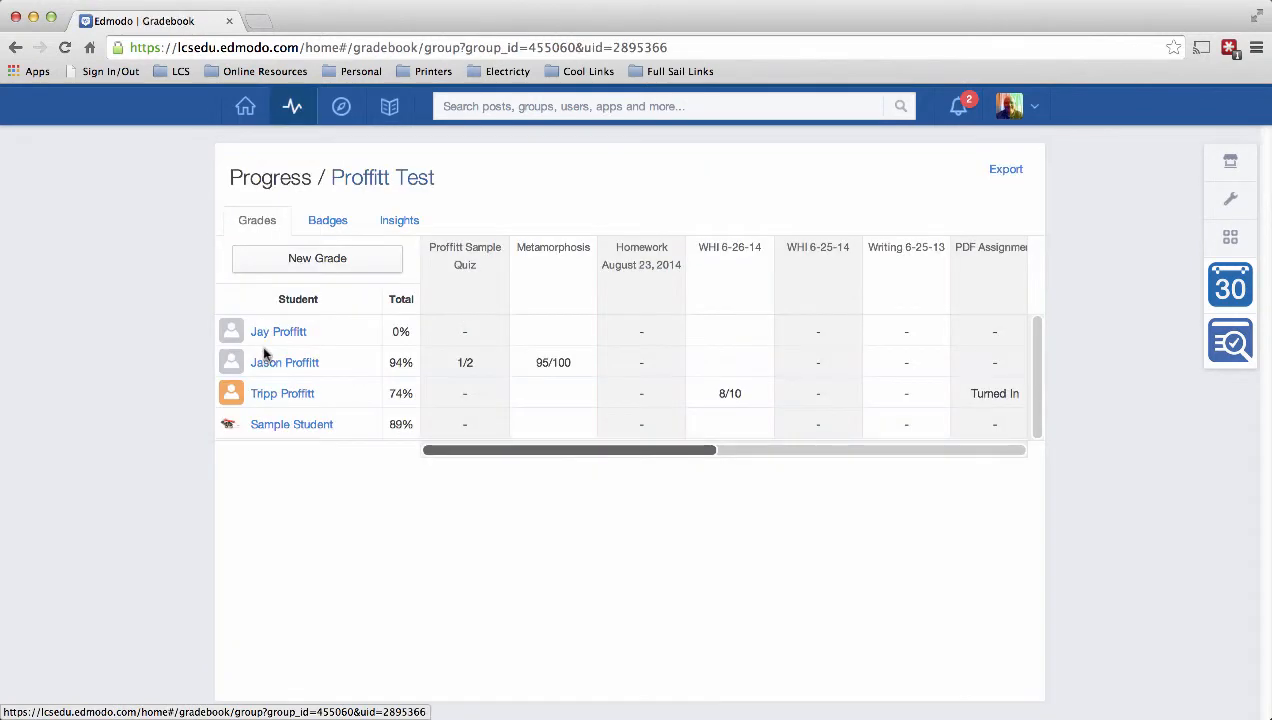